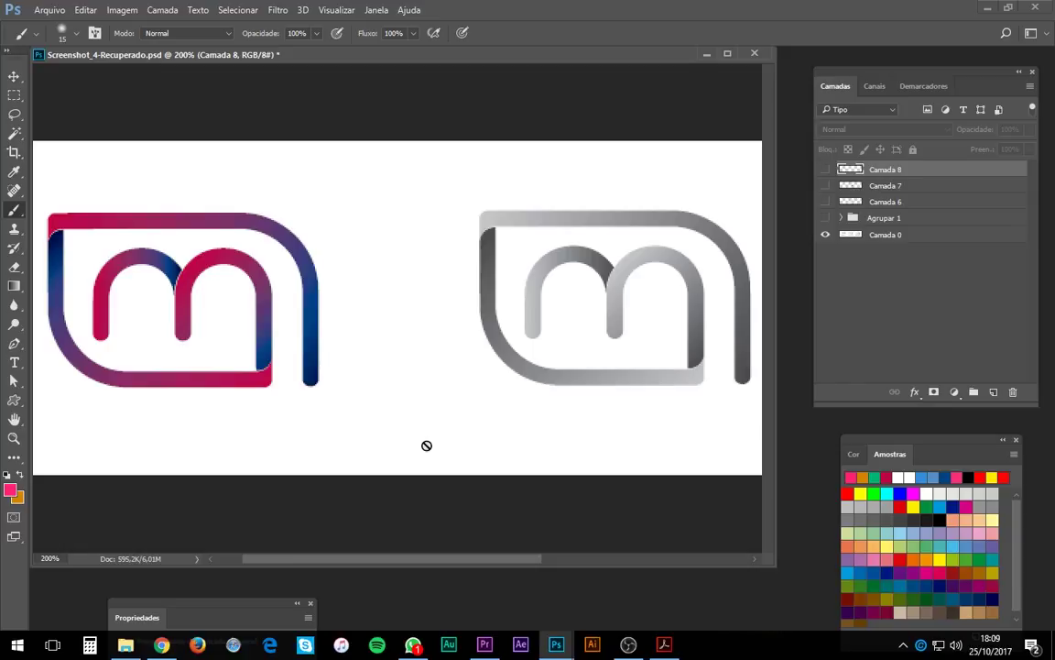
Switch to Acrobat, browse the first four pages of the MAGNETICA visual identity manual and return to Photoshop.
{"action": "left_click", "coordinate": [665, 644]}
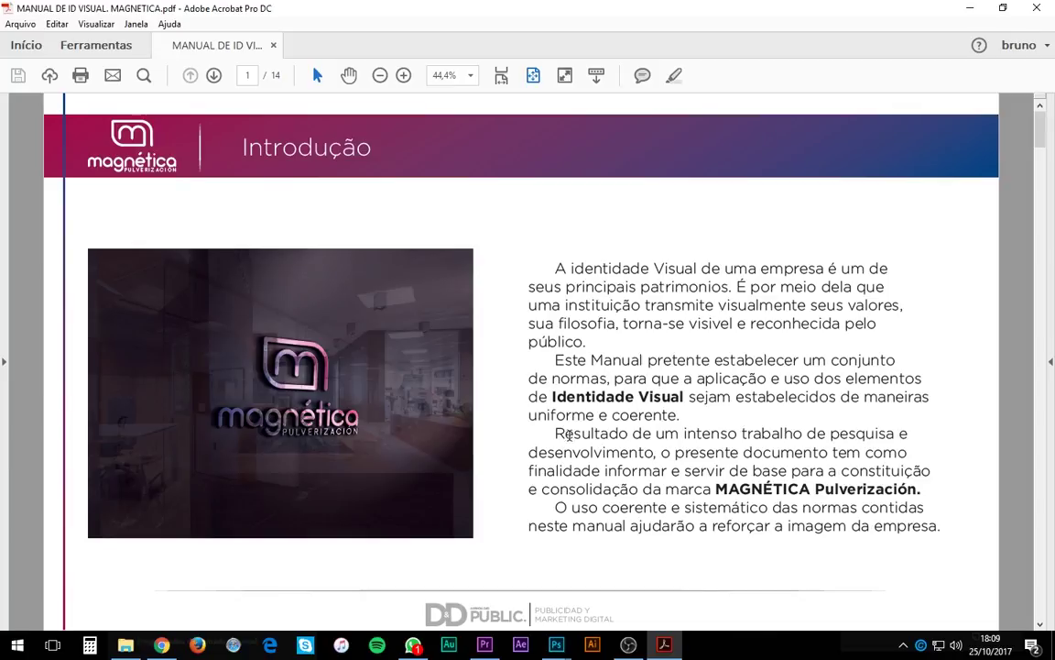
{"action": "scroll", "coordinate": [512, 375], "scroll_direction": "down", "scroll_amount": 2}
{"action": "scroll", "coordinate": [569, 418], "scroll_direction": "down", "scroll_amount": 5}
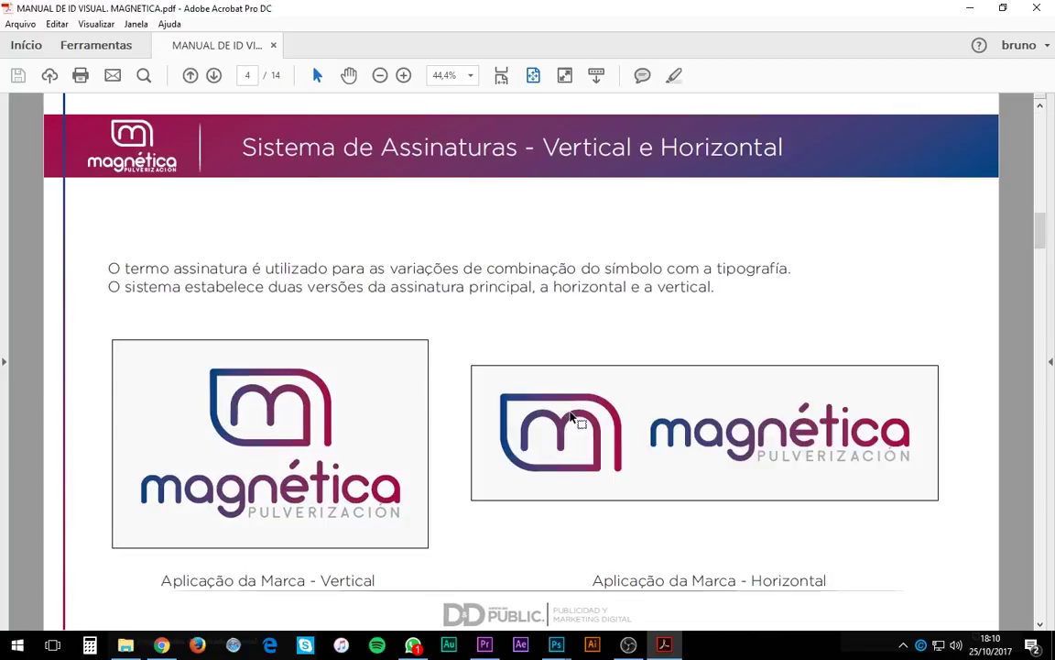
{"action": "scroll", "coordinate": [569, 419], "scroll_direction": "up", "scroll_amount": 7}
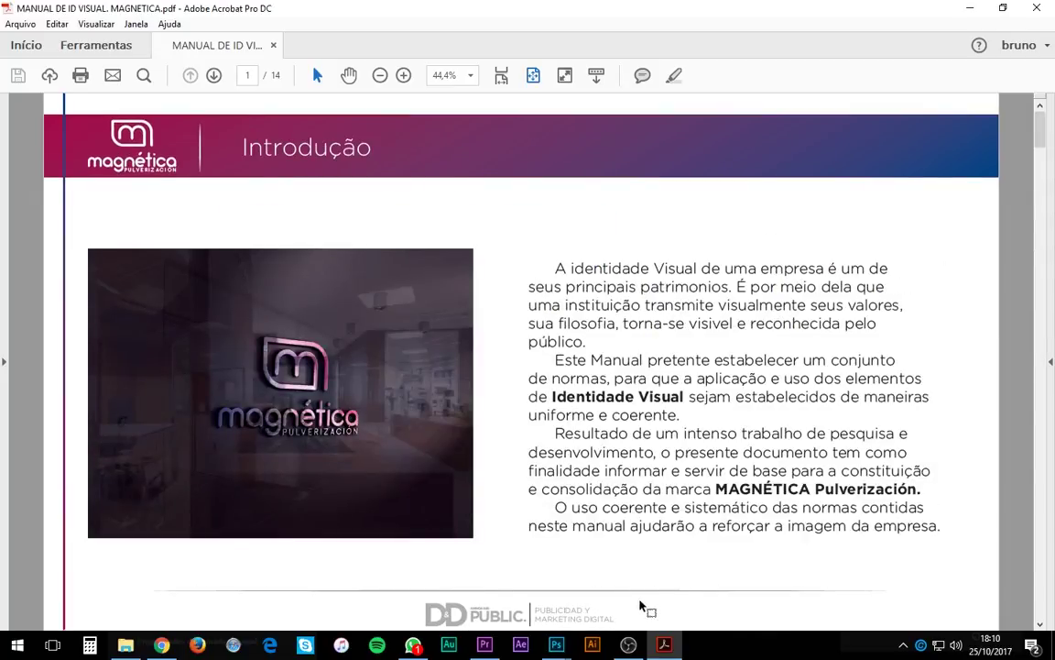
{"action": "left_click", "coordinate": [968, 13]}
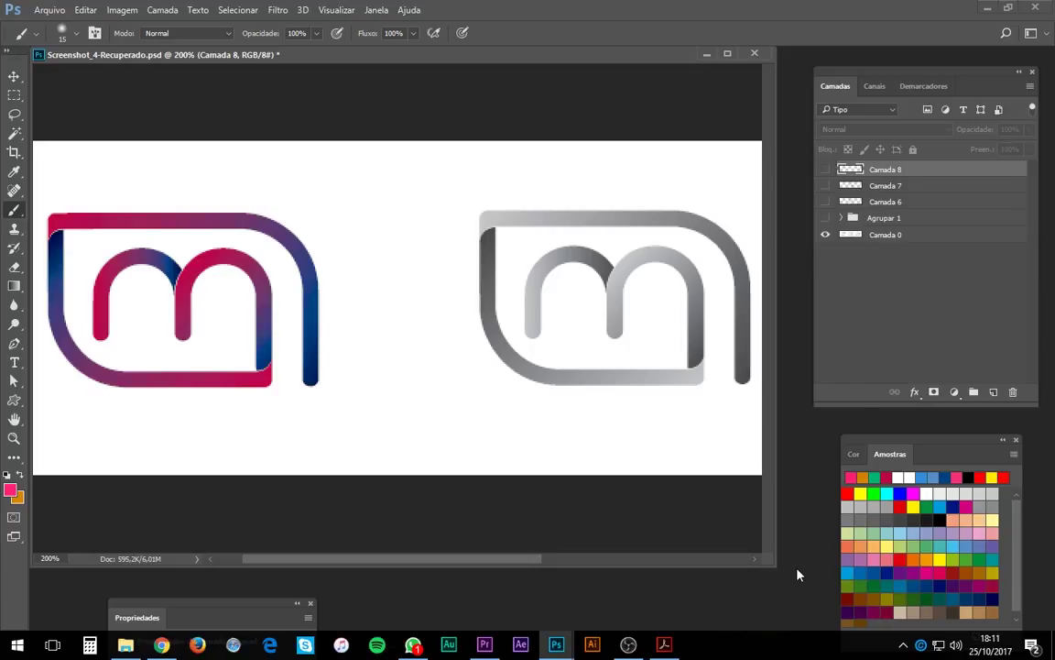
Review the Conceito e Inspiração and Composição da Marca pages of the manual in Acrobat and return to Photoshop.
{"action": "key", "text": "ctrl+minus"}
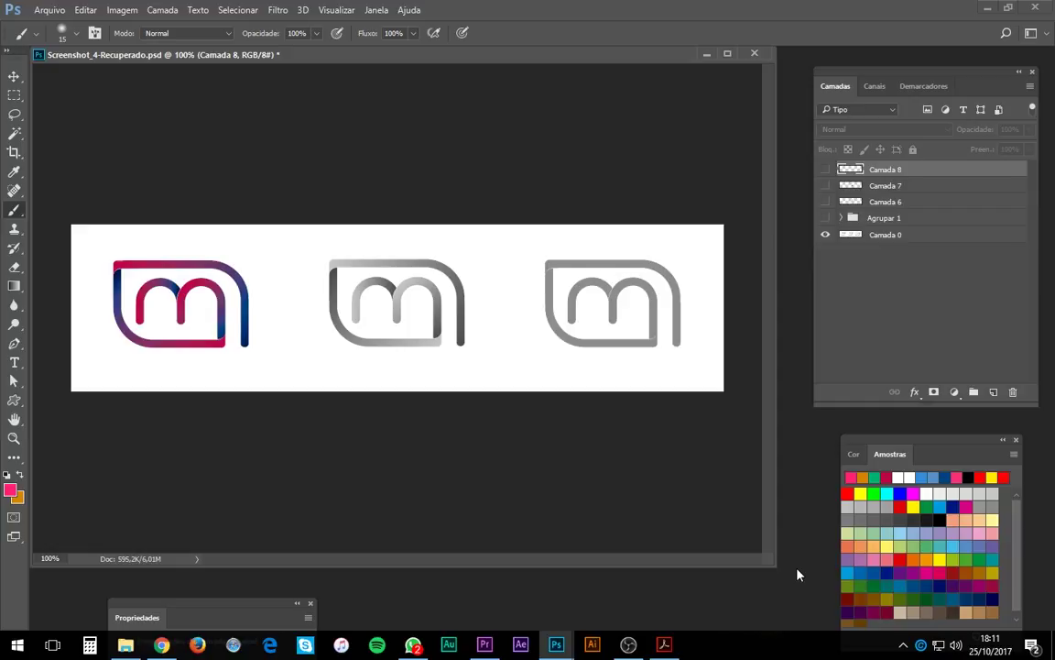
{"action": "left_click", "coordinate": [665, 645]}
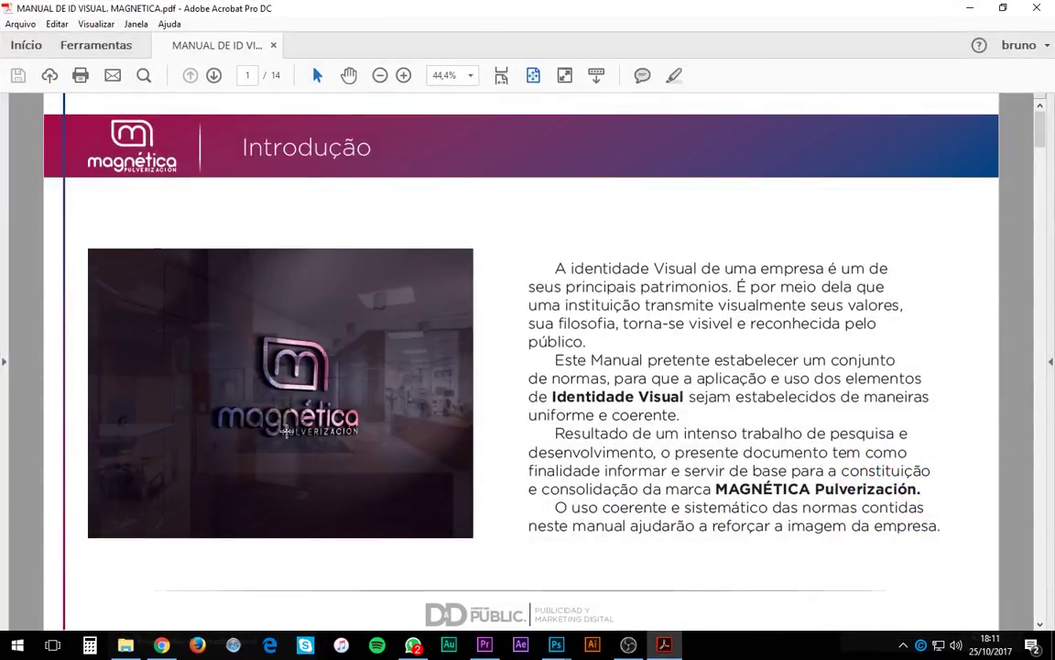
{"action": "scroll", "coordinate": [402, 413], "scroll_direction": "down", "scroll_amount": 2}
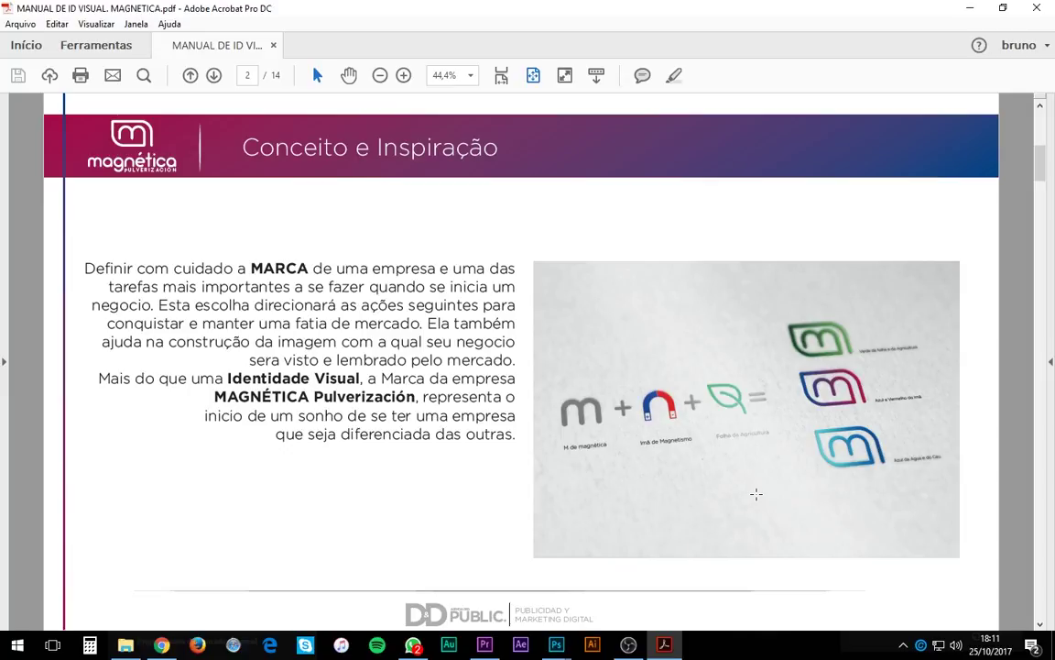
{"action": "scroll", "coordinate": [758, 486], "scroll_direction": "down", "scroll_amount": 2}
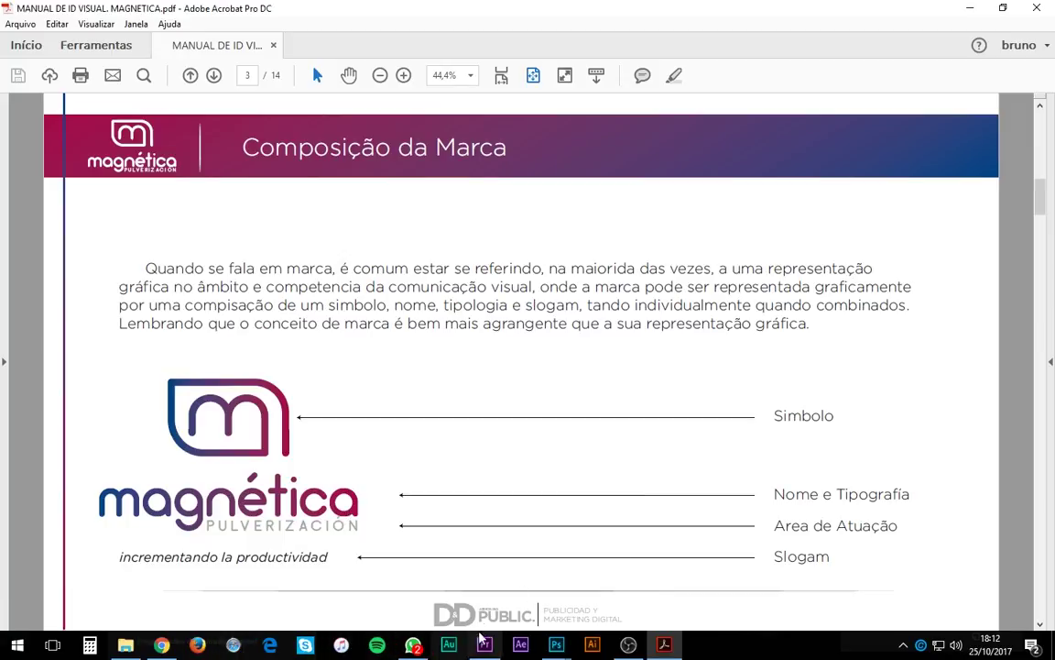
{"action": "left_click", "coordinate": [553, 646]}
{"action": "left_click", "coordinate": [634, 583]}
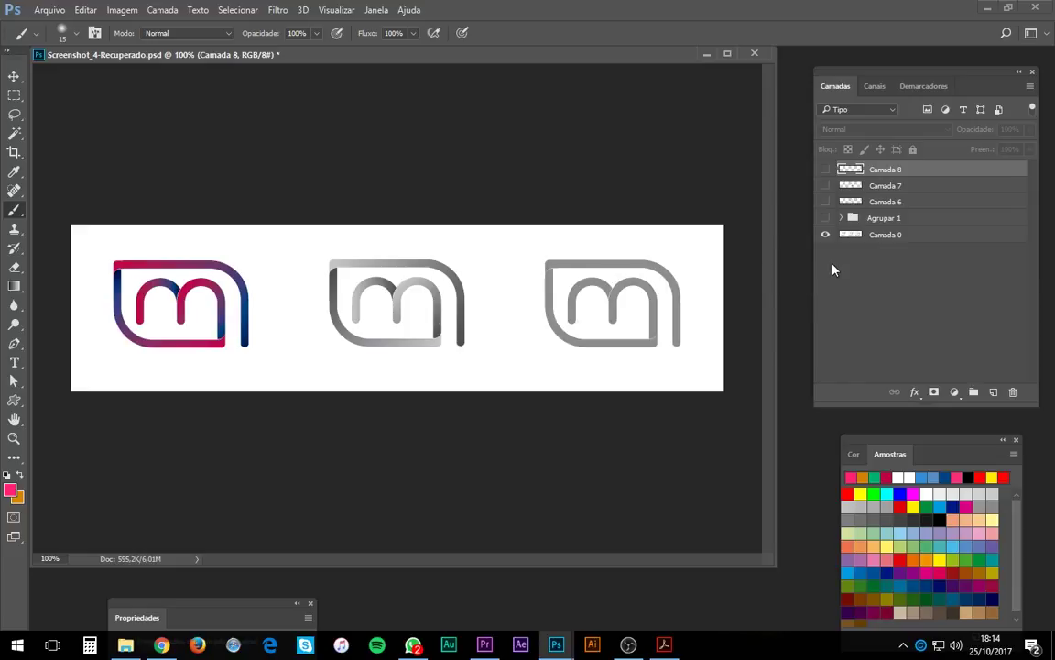
Toggle Camada 6 on and off repeatedly to compare the middle grey logo with and without the orange symmetry marks.
{"action": "left_click", "coordinate": [825, 201]}
{"action": "left_click", "coordinate": [825, 201]}
{"action": "left_click", "coordinate": [825, 202]}
{"action": "left_click", "coordinate": [825, 202]}
{"action": "left_click", "coordinate": [825, 201]}
{"action": "left_click", "coordinate": [825, 203]}
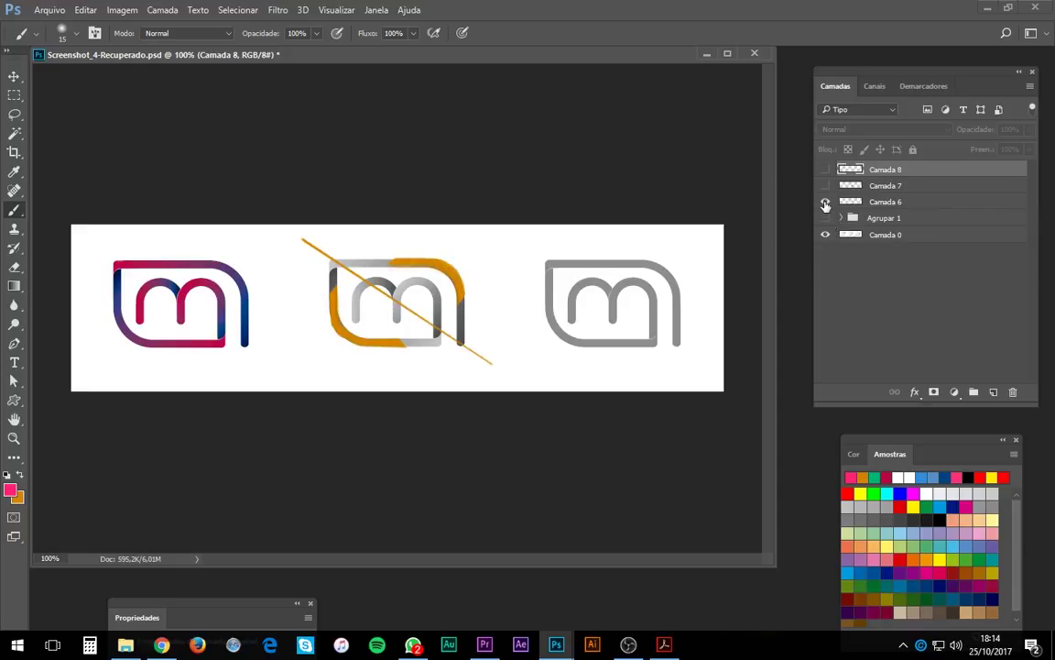
{"action": "left_click", "coordinate": [826, 202]}
{"action": "left_click", "coordinate": [825, 203]}
{"action": "left_click", "coordinate": [825, 203]}
{"action": "left_click", "coordinate": [826, 203]}
{"action": "left_click", "coordinate": [826, 203]}
{"action": "left_click", "coordinate": [826, 203]}
{"action": "left_click", "coordinate": [826, 202]}
Show the green marks of Camada 7 together with the orange marks of Camada 6, and hide both layers.
{"action": "left_click", "coordinate": [826, 186]}
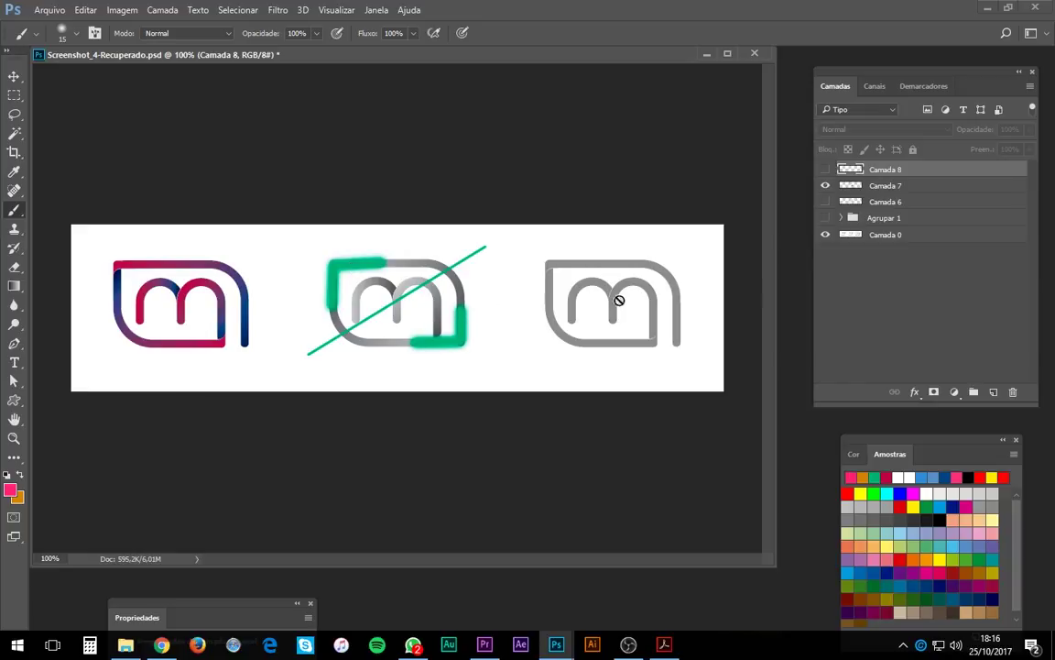
{"action": "left_click", "coordinate": [825, 206]}
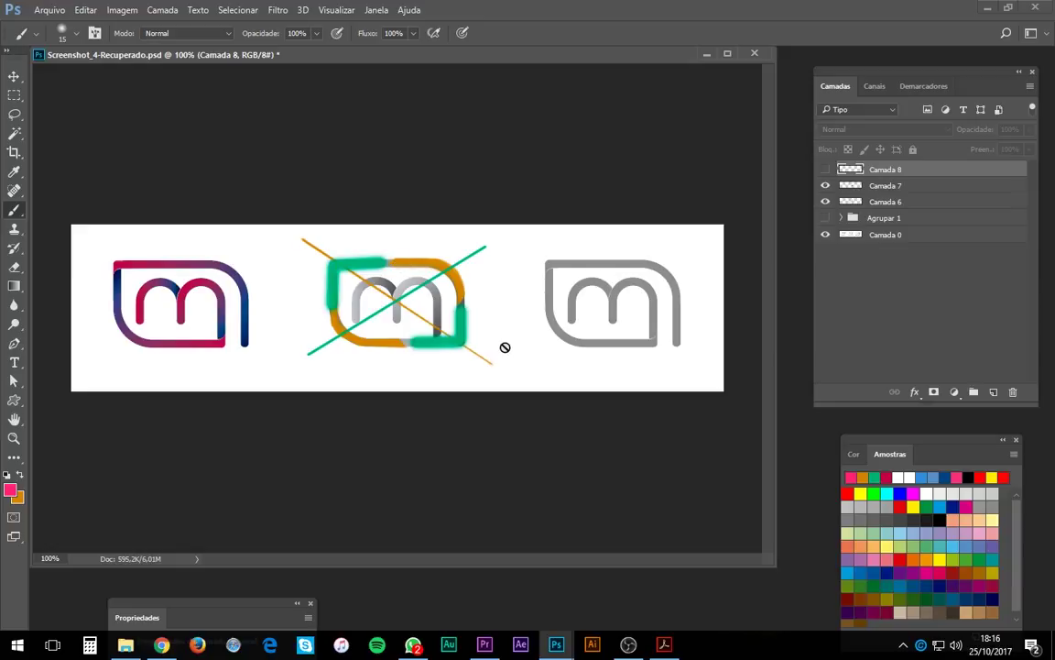
{"action": "left_click", "coordinate": [826, 185]}
{"action": "left_click", "coordinate": [826, 201]}
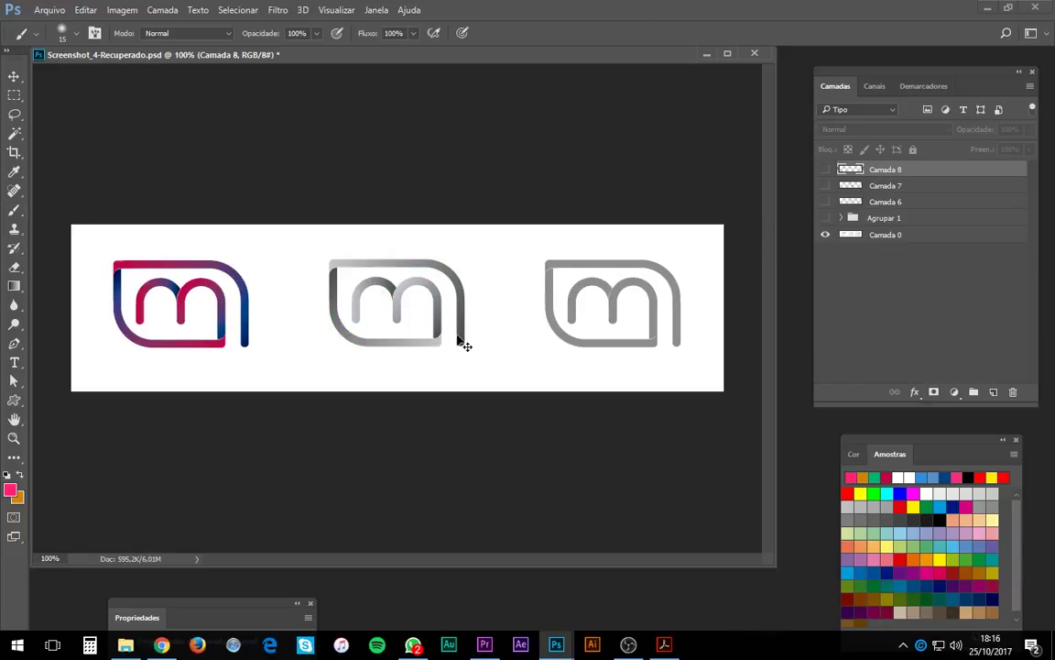
Add a new layer and brush short pink marks across the gaps between the outer frame and the m of the middle logo.
{"action": "key", "text": "v"}
{"action": "mouse_move", "coordinate": [470, 345]}
{"action": "left_mouse_down"}
{"action": "mouse_move", "coordinate": [431, 266]}
{"action": "mouse_move", "coordinate": [334, 317]}
{"action": "mouse_move", "coordinate": [420, 332]}
{"action": "left_mouse_up"}
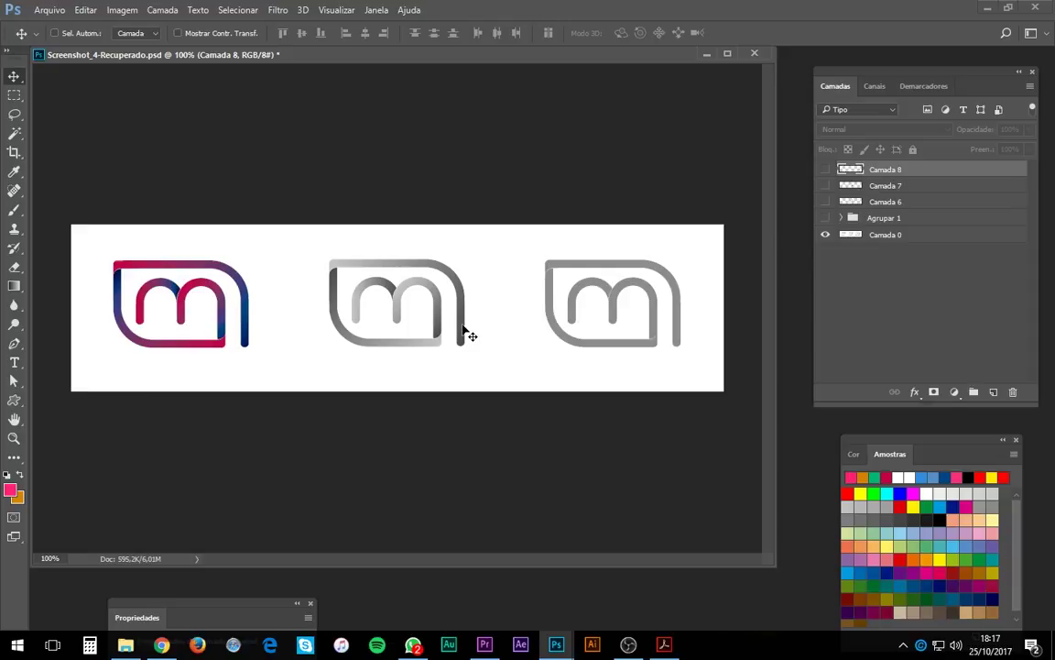
{"action": "left_click", "coordinate": [993, 391]}
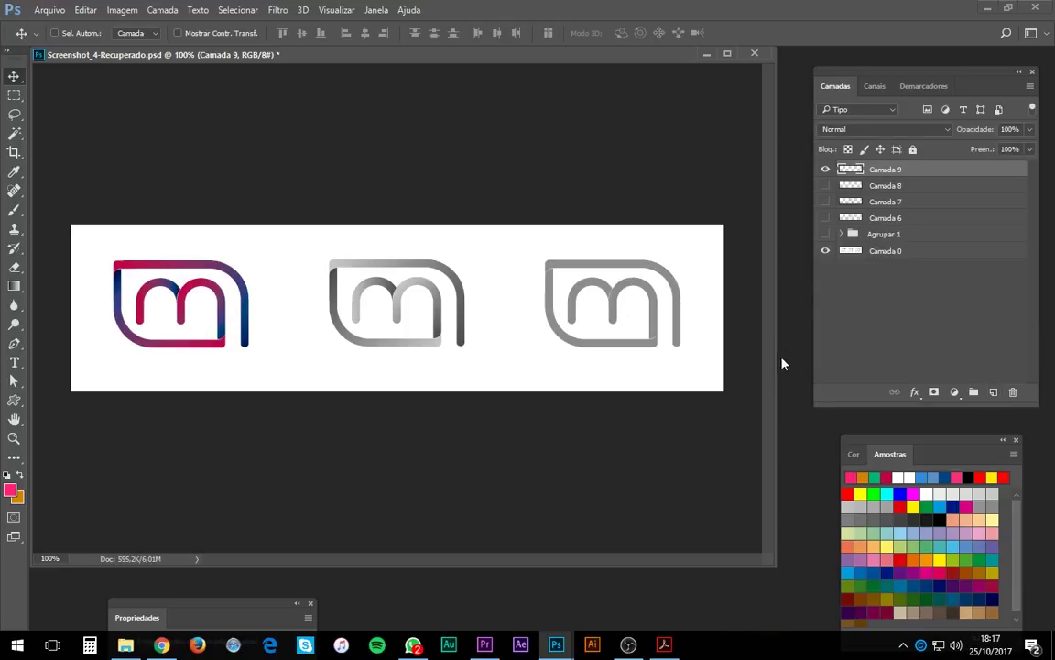
{"action": "key", "text": "b"}
{"action": "left_click_drag", "start_coordinate": [442, 321], "coordinate": [459, 320]}
{"action": "left_click_drag", "start_coordinate": [376, 263], "coordinate": [378, 278]}
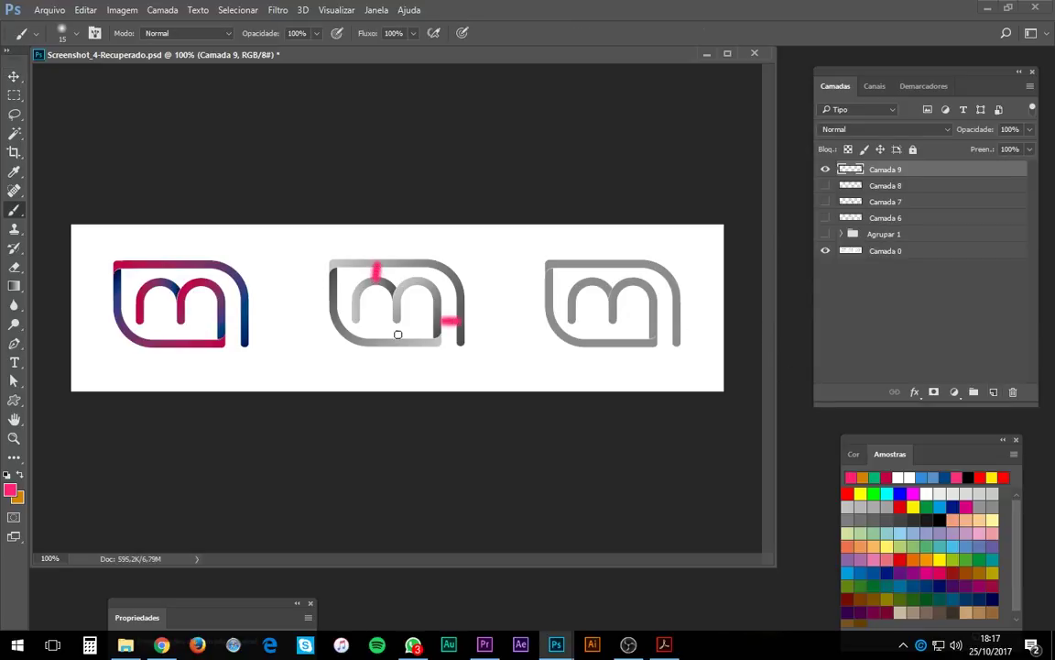
{"action": "mouse_move", "coordinate": [398, 337]}
{"action": "left_mouse_down"}
{"action": "mouse_move", "coordinate": [397, 323]}
{"action": "mouse_move", "coordinate": [340, 300]}
{"action": "left_mouse_up"}
{"action": "left_click_drag", "start_coordinate": [357, 321], "coordinate": [347, 329]}
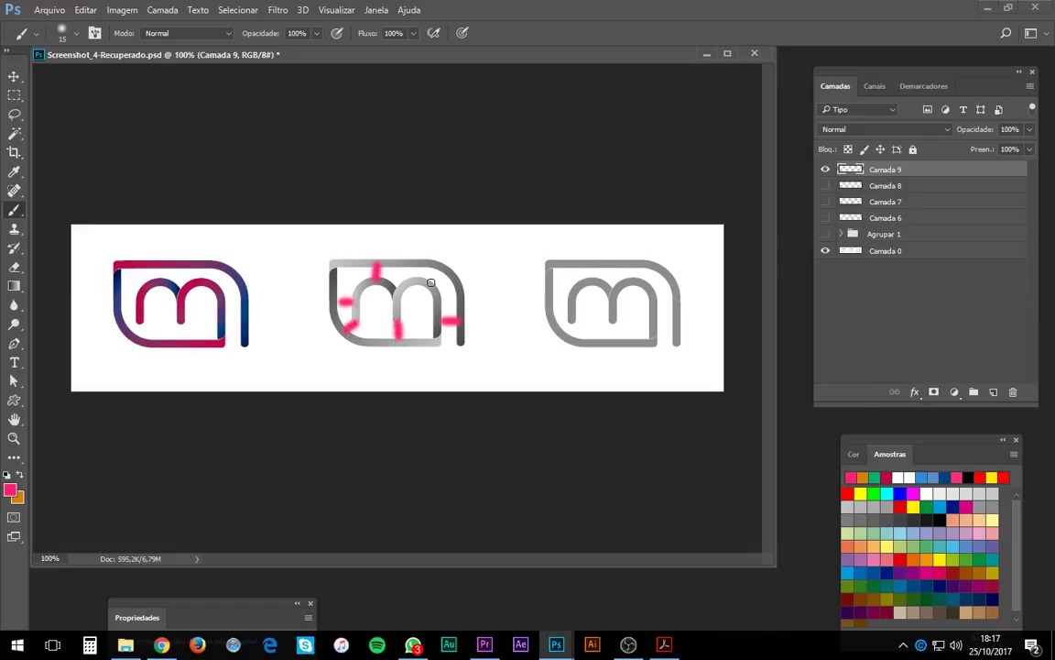
{"action": "left_click_drag", "start_coordinate": [431, 284], "coordinate": [446, 274]}
Undo all the pink spacing marks on the new layer.
{"action": "key", "text": "ctrl+alt+z"}
{"action": "key", "text": "ctrl+alt+z"}
{"action": "key", "text": "ctrl+alt+z"}
{"action": "key", "text": "ctrl+alt+z"}
{"action": "key", "text": "ctrl+alt+z"}
{"action": "key", "text": "ctrl+alt+z"}
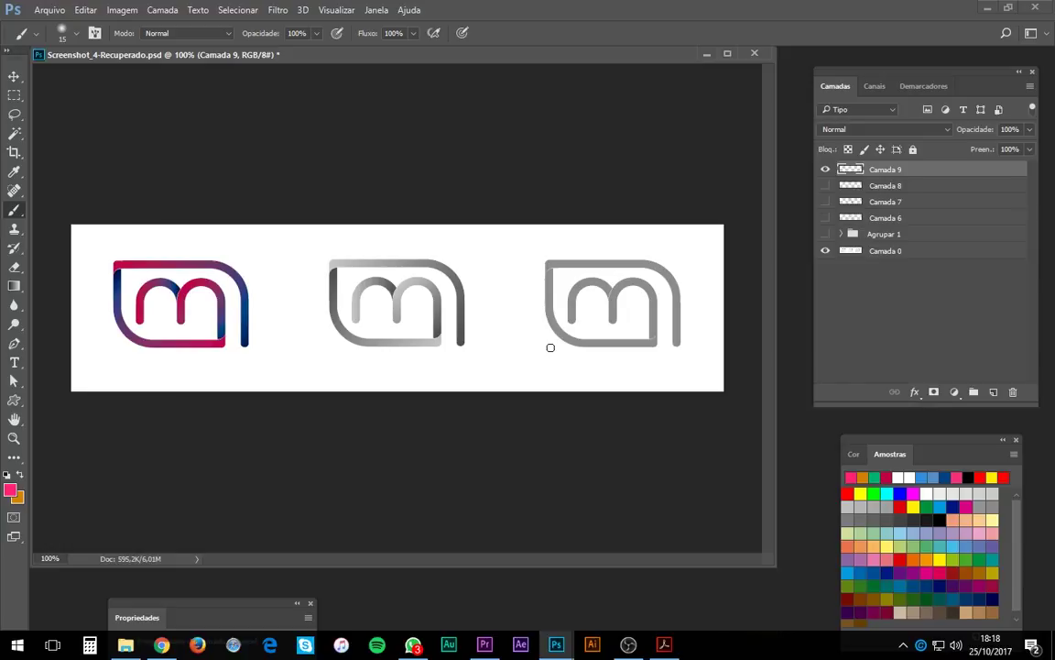
Delete the empty Camada 9 and leave only Camada 7 and Camada 8 shown over the base logo layer.
{"action": "left_click", "coordinate": [825, 218]}
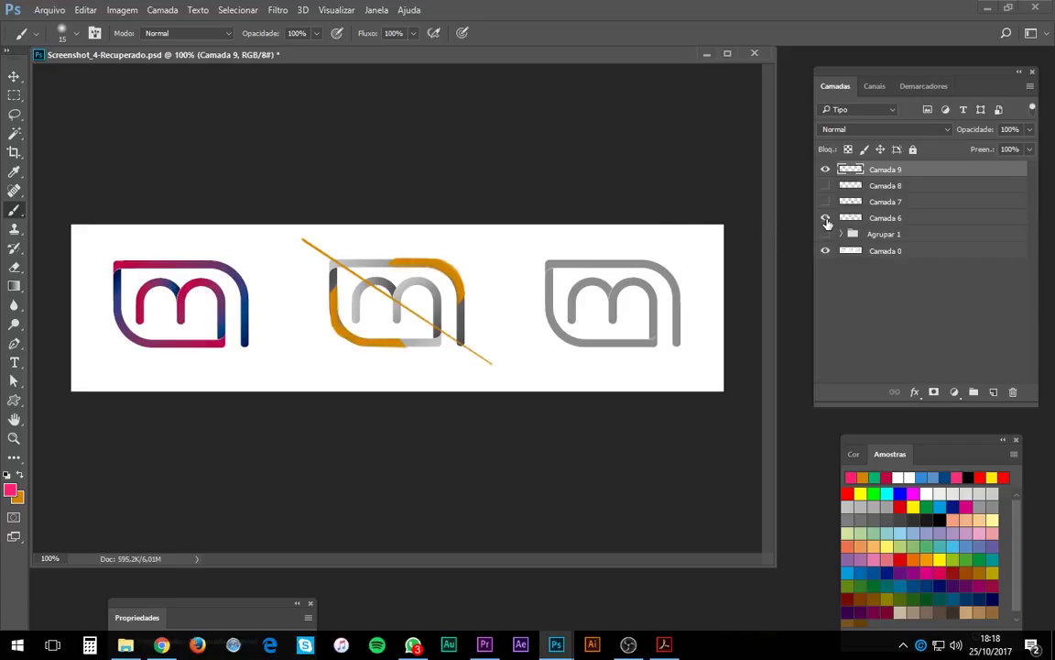
{"action": "left_click", "coordinate": [825, 202]}
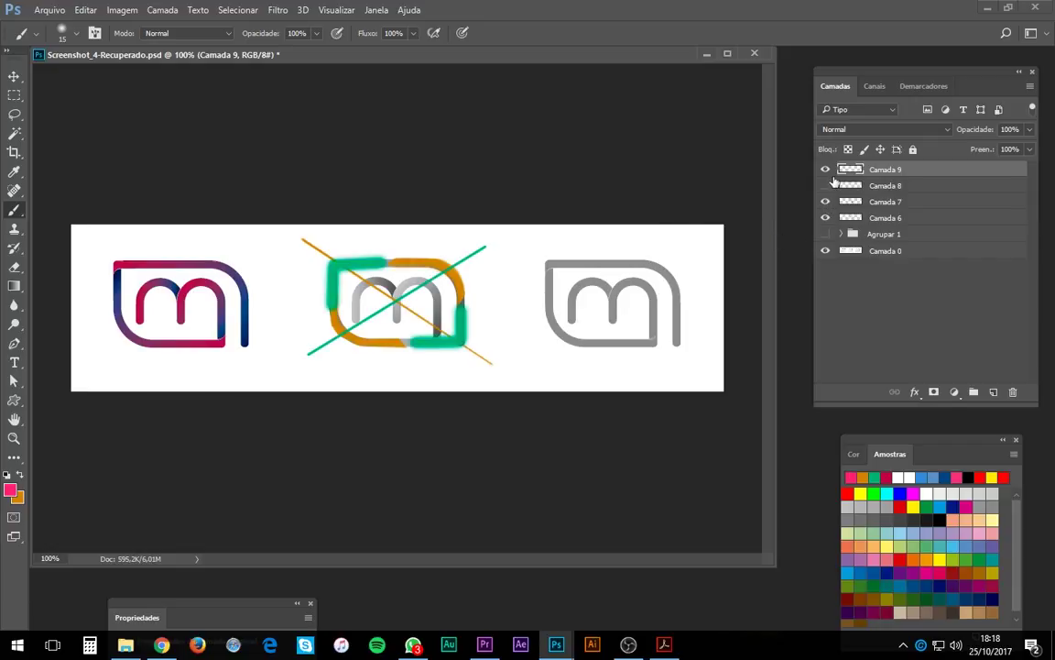
{"action": "left_click_drag", "start_coordinate": [878, 172], "coordinate": [1013, 391]}
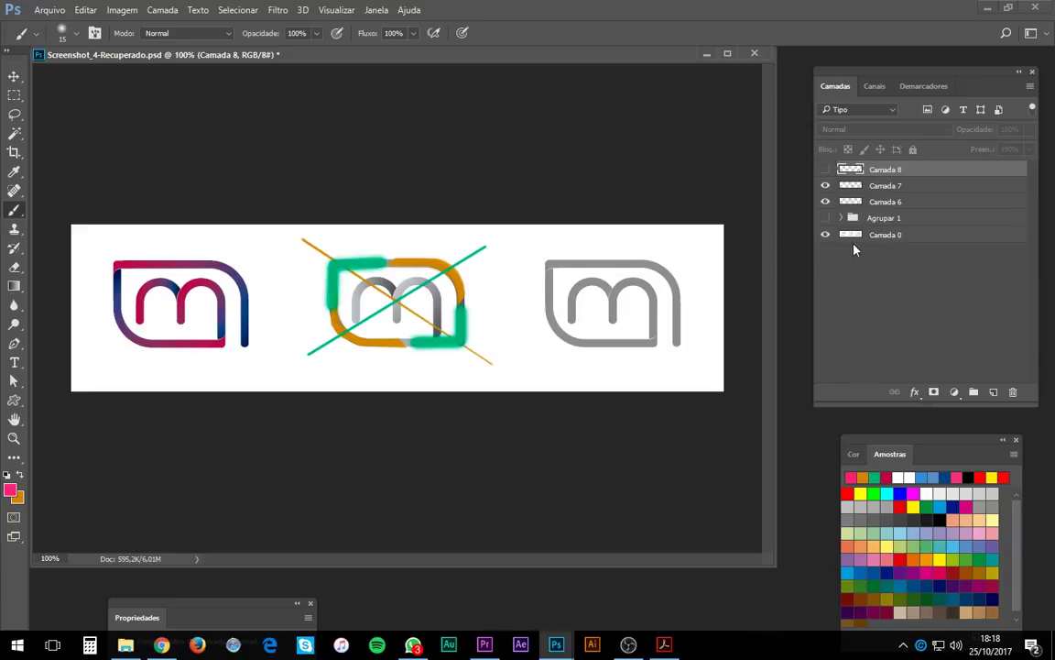
{"action": "left_click", "coordinate": [824, 203]}
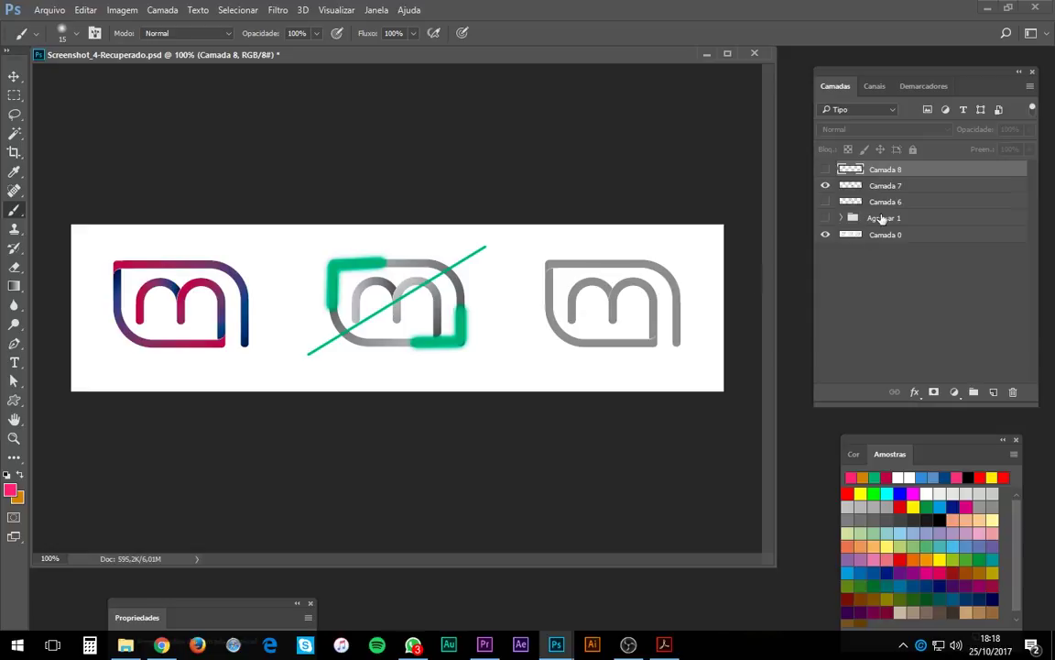
{"action": "left_click", "coordinate": [826, 170]}
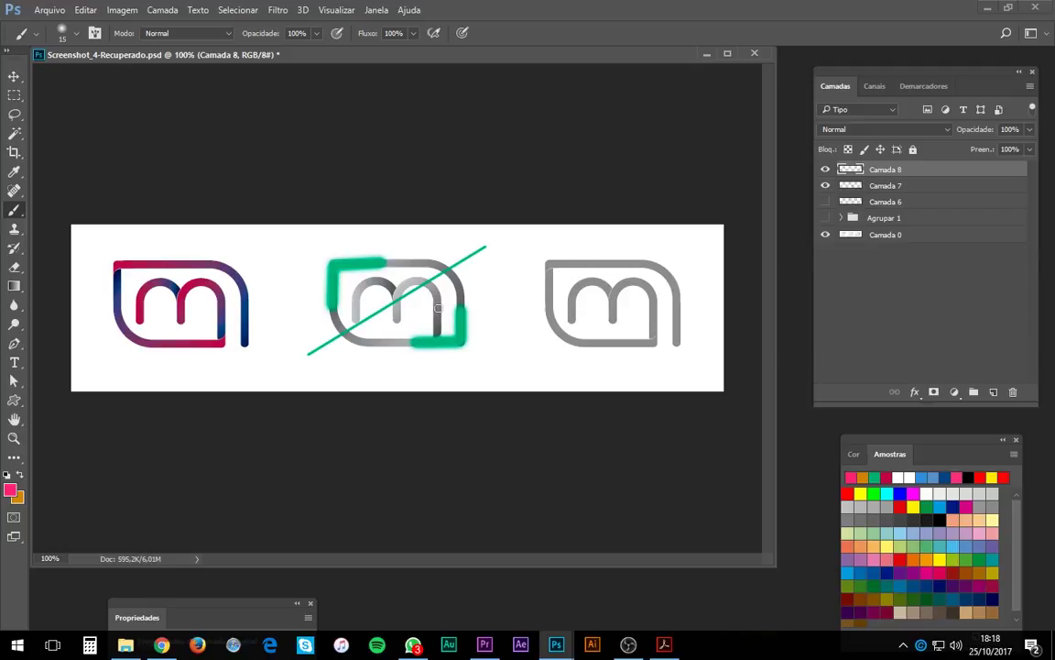
Try a pink brush stroke down the inner m's right leg, undo it and hide Camada 7.
{"action": "left_click_drag", "start_coordinate": [438, 309], "coordinate": [439, 336]}
{"action": "key", "text": "ctrl+z"}
{"action": "left_click", "coordinate": [826, 185]}
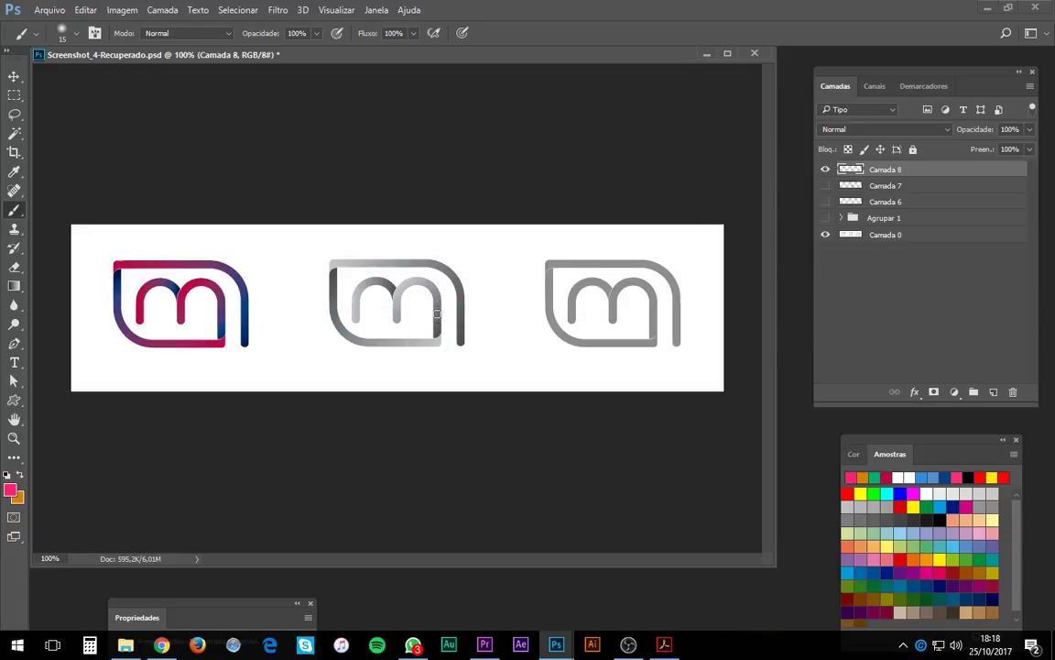
Try pink strokes on the middle logo's inner lower-right corner and the m's left arch, undoing each one.
{"action": "mouse_move", "coordinate": [437, 313]}
{"action": "left_mouse_down"}
{"action": "mouse_move", "coordinate": [434, 341]}
{"action": "mouse_move", "coordinate": [400, 349]}
{"action": "left_mouse_up"}
{"action": "key", "text": "ctrl+z"}
{"action": "mouse_move", "coordinate": [380, 280]}
{"action": "left_mouse_down"}
{"action": "mouse_move", "coordinate": [365, 283]}
{"action": "mouse_move", "coordinate": [355, 312]}
{"action": "left_mouse_up"}
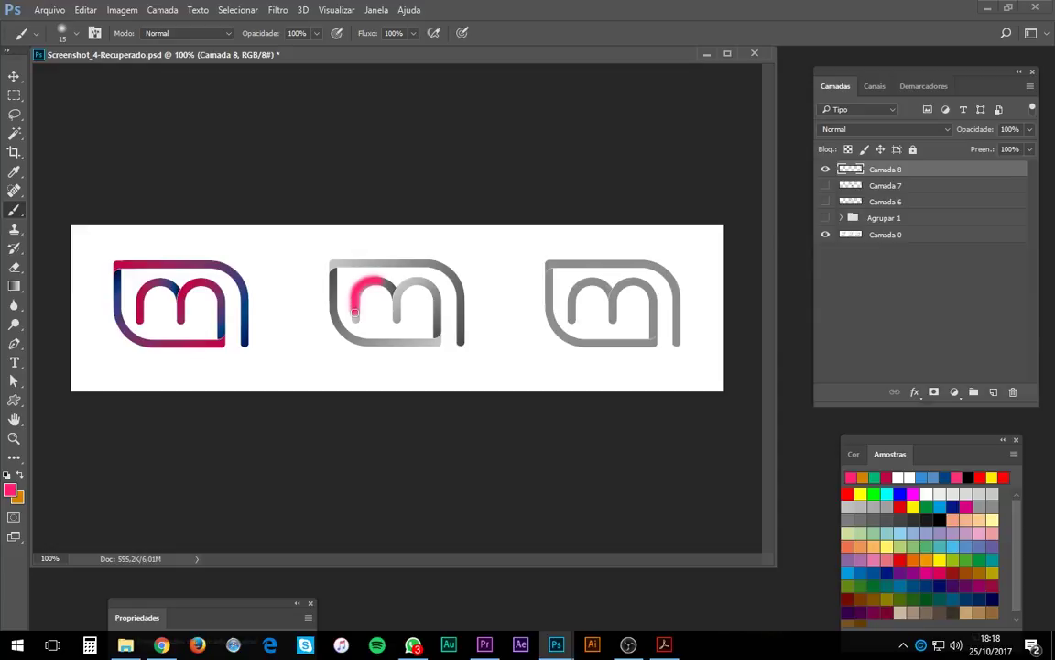
{"action": "key", "text": "ctrl+z"}
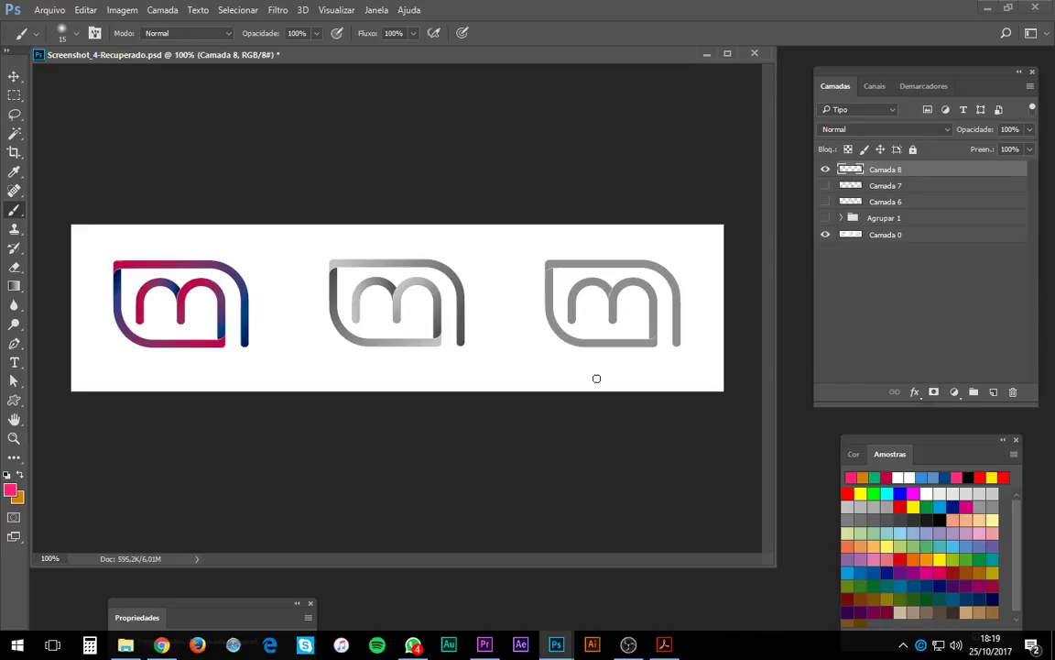
Try marking the inner lower-right corner in pink again plus a short stroke atop the m's left arch, and undo both.
{"action": "left_click", "coordinate": [438, 320]}
{"action": "mouse_move", "coordinate": [438, 320]}
{"action": "left_mouse_down"}
{"action": "mouse_move", "coordinate": [431, 346]}
{"action": "mouse_move", "coordinate": [408, 345]}
{"action": "left_mouse_up"}
{"action": "key", "text": "ctrl+z"}
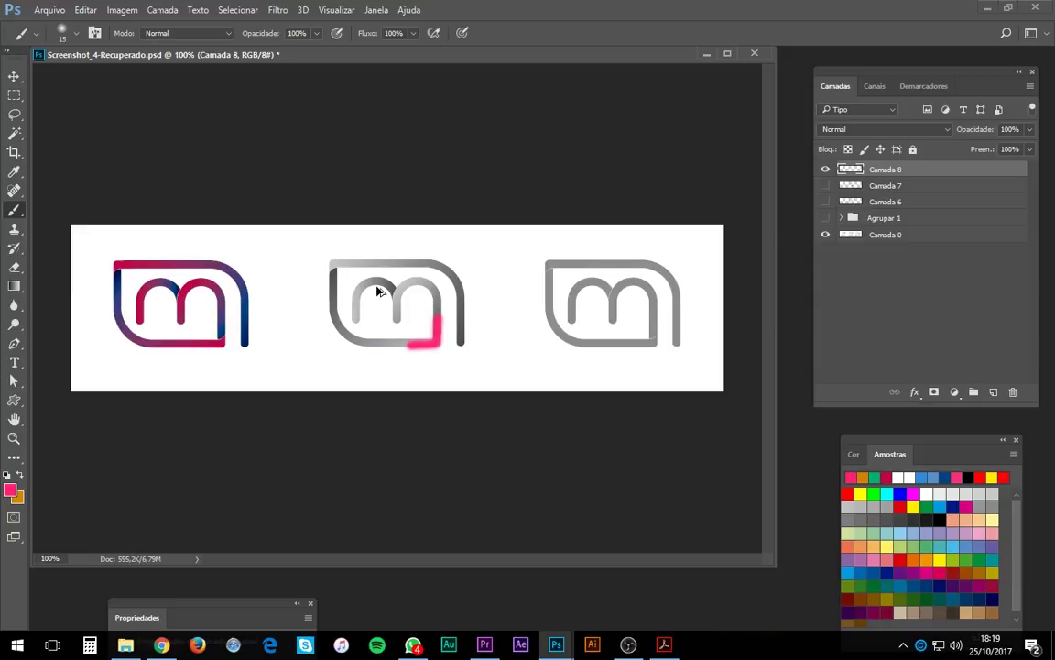
{"action": "key", "text": "ctrl+z"}
{"action": "left_click_drag", "start_coordinate": [366, 278], "coordinate": [376, 286]}
{"action": "key", "text": "ctrl+z"}
Show Camada 7, try pink corner strokes on the m beside the green marks, undo them and hide the layer again.
{"action": "left_click", "coordinate": [826, 186]}
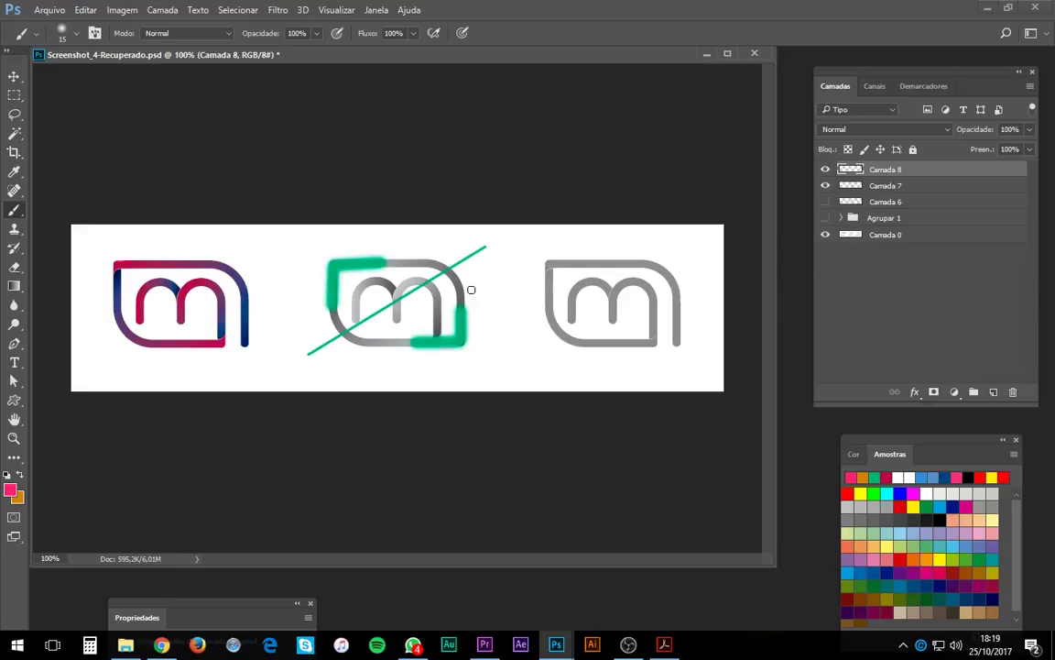
{"action": "left_click", "coordinate": [438, 309]}
{"action": "mouse_move", "coordinate": [438, 332]}
{"action": "left_mouse_down"}
{"action": "mouse_move", "coordinate": [414, 341]}
{"action": "mouse_move", "coordinate": [437, 341]}
{"action": "mouse_move", "coordinate": [437, 320]}
{"action": "left_mouse_up"}
{"action": "mouse_move", "coordinate": [376, 282]}
{"action": "left_mouse_down"}
{"action": "mouse_move", "coordinate": [356, 284]}
{"action": "mouse_move", "coordinate": [356, 312]}
{"action": "left_mouse_up"}
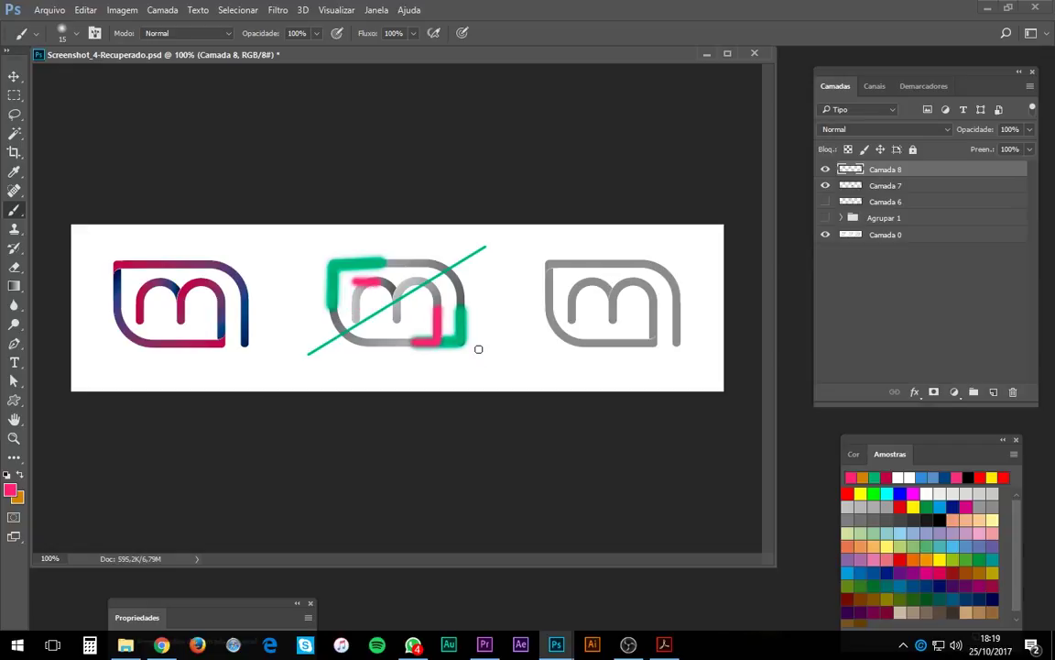
{"action": "key", "text": "ctrl+z"}
{"action": "key", "text": "ctrl+alt+z"}
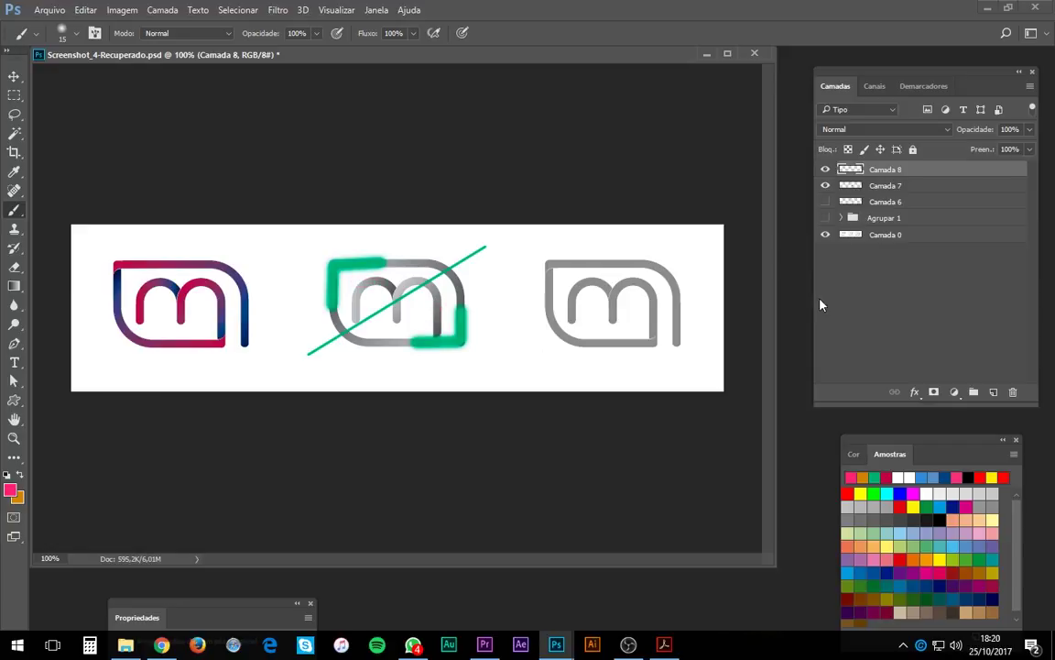
{"action": "left_click", "coordinate": [827, 186]}
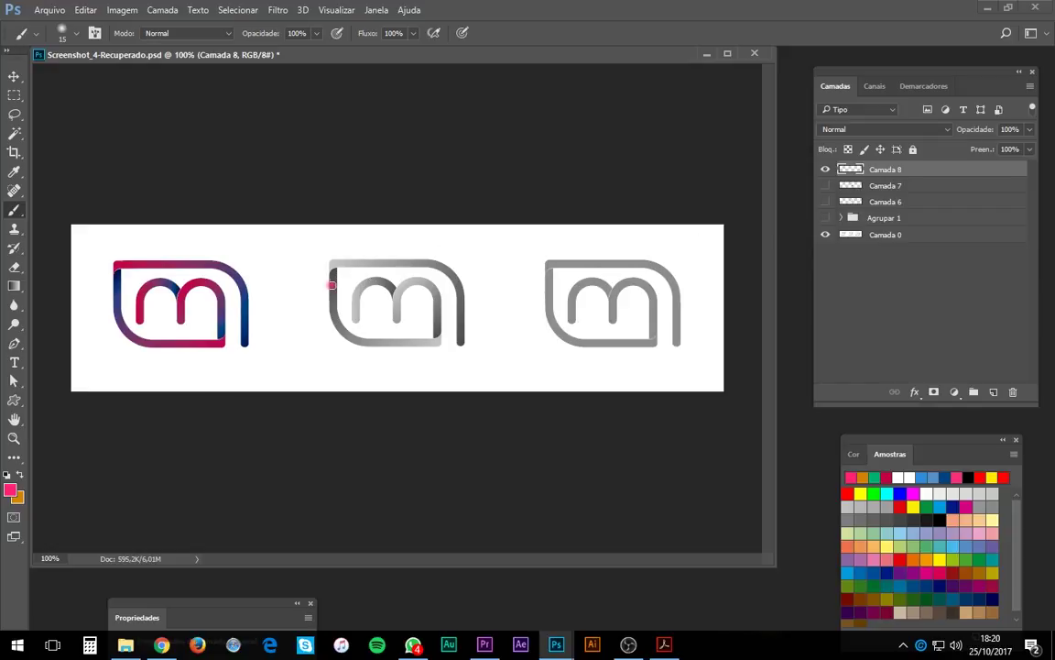
Try a pink loop around the frame's upper-left corner and a squared stroke over the m's left arch, undoing each.
{"action": "mouse_move", "coordinate": [332, 285]}
{"action": "left_mouse_down"}
{"action": "mouse_move", "coordinate": [348, 286]}
{"action": "mouse_move", "coordinate": [357, 264]}
{"action": "mouse_move", "coordinate": [321, 260]}
{"action": "left_mouse_up"}
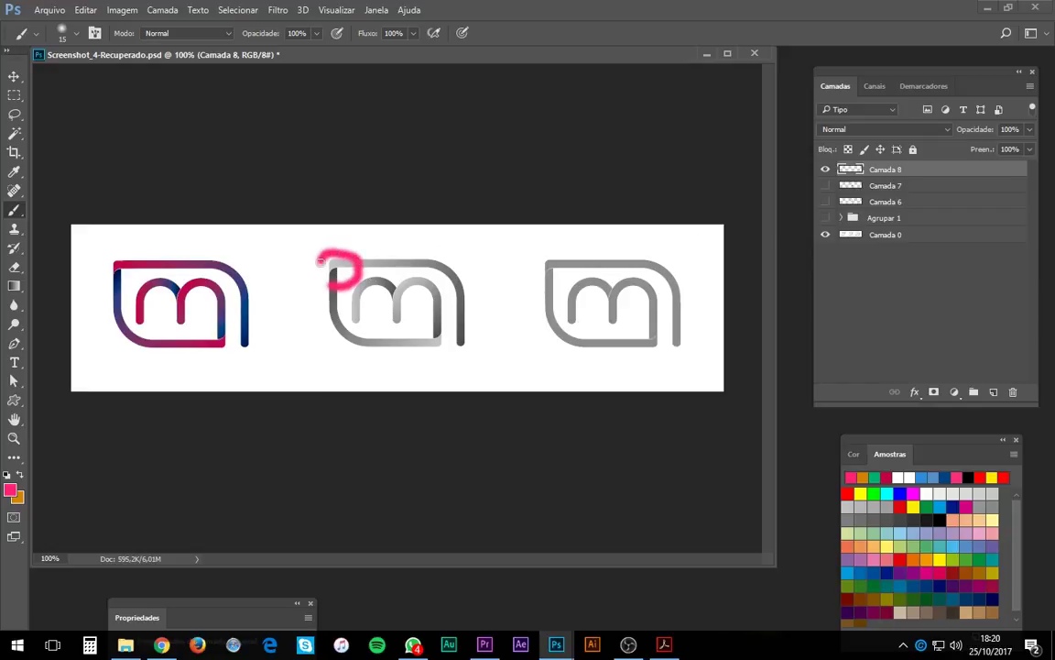
{"action": "key", "text": "ctrl+z"}
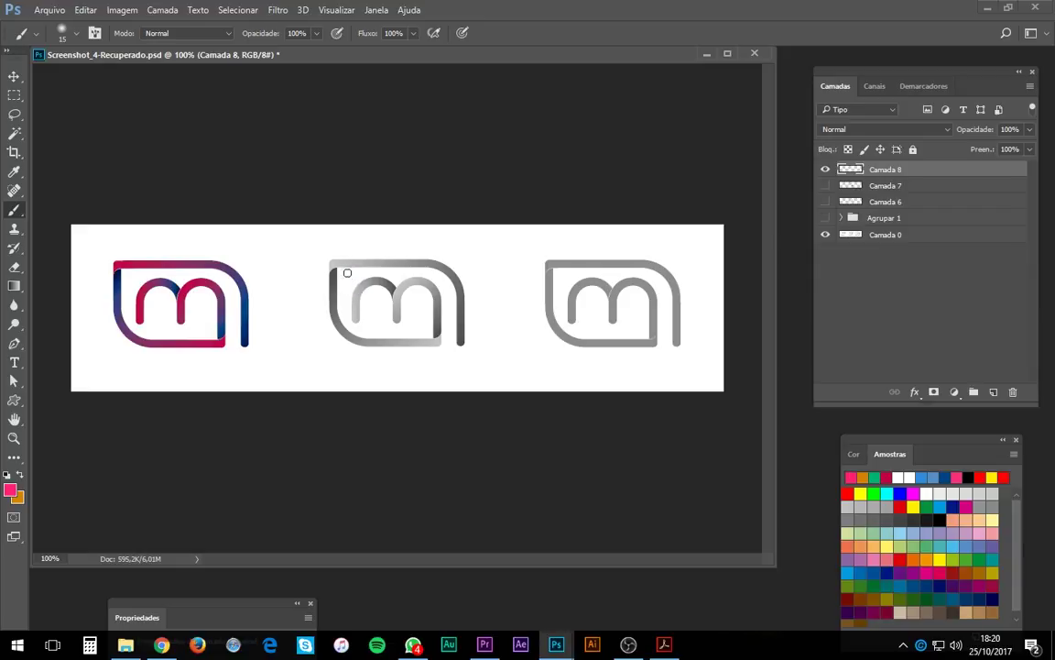
{"action": "mouse_move", "coordinate": [363, 277]}
{"action": "left_mouse_down"}
{"action": "mouse_move", "coordinate": [374, 278]}
{"action": "mouse_move", "coordinate": [355, 278]}
{"action": "mouse_move", "coordinate": [363, 311]}
{"action": "left_mouse_up"}
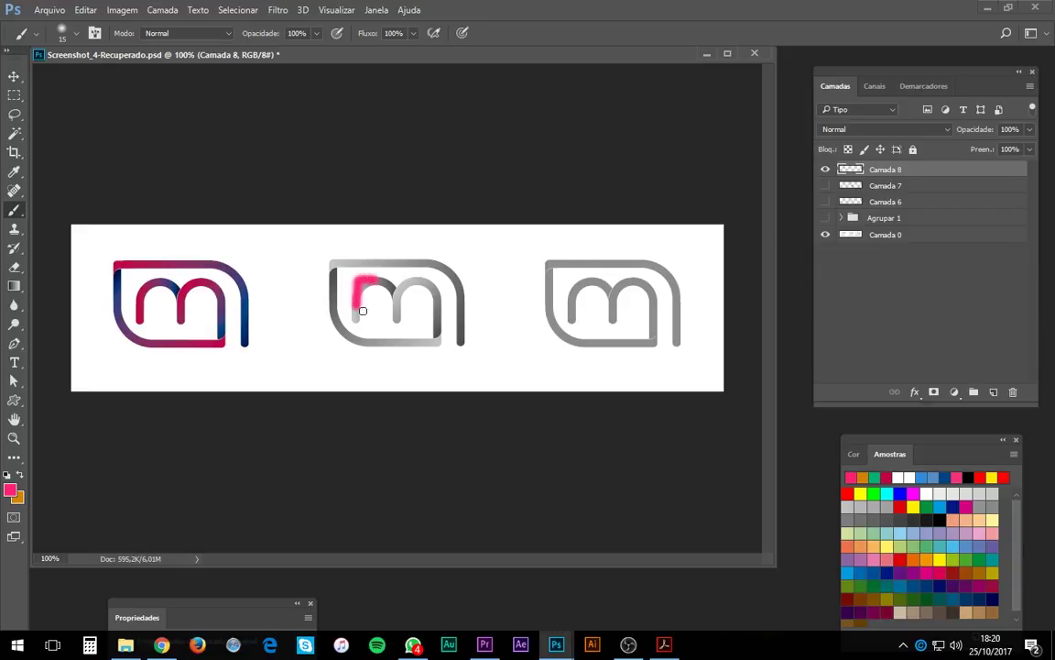
{"action": "key", "text": "ctrl+z"}
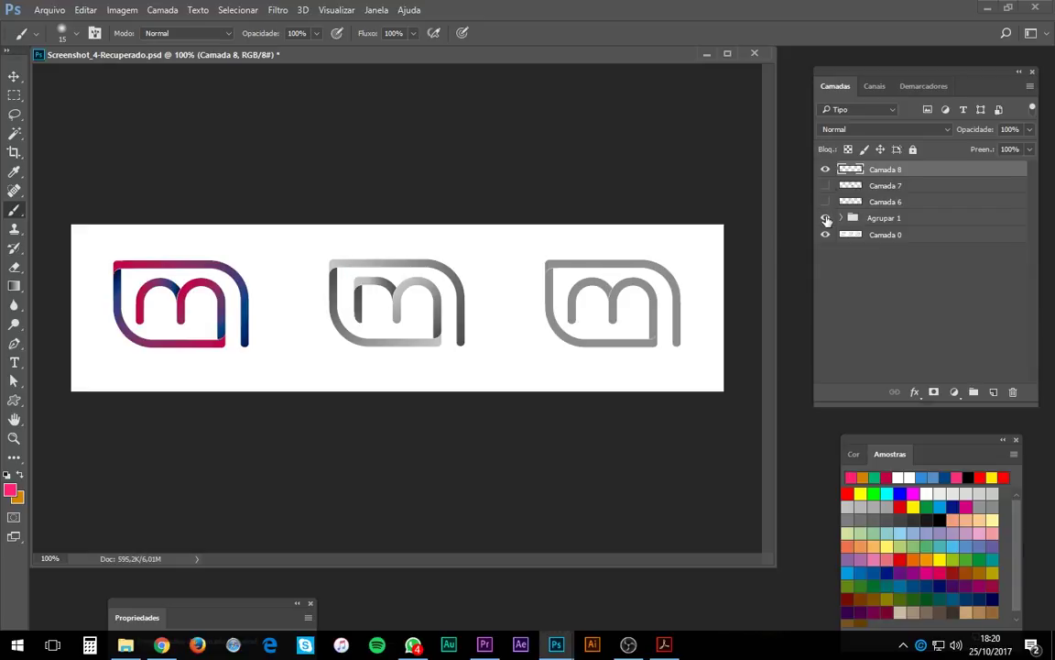
Compare the middle logo's m with the Agrupar 1 group hidden and shown, leaving the group visible.
{"action": "left_click", "coordinate": [826, 220]}
{"action": "left_click", "coordinate": [826, 220]}
{"action": "mouse_move", "coordinate": [348, 308]}
{"action": "left_mouse_down"}
{"action": "mouse_move", "coordinate": [406, 332]}
{"action": "mouse_move", "coordinate": [457, 314]}
{"action": "mouse_move", "coordinate": [438, 318]}
{"action": "left_mouse_up"}
{"action": "scroll", "coordinate": [518, 341], "scroll_direction": "right", "scroll_amount": 5}
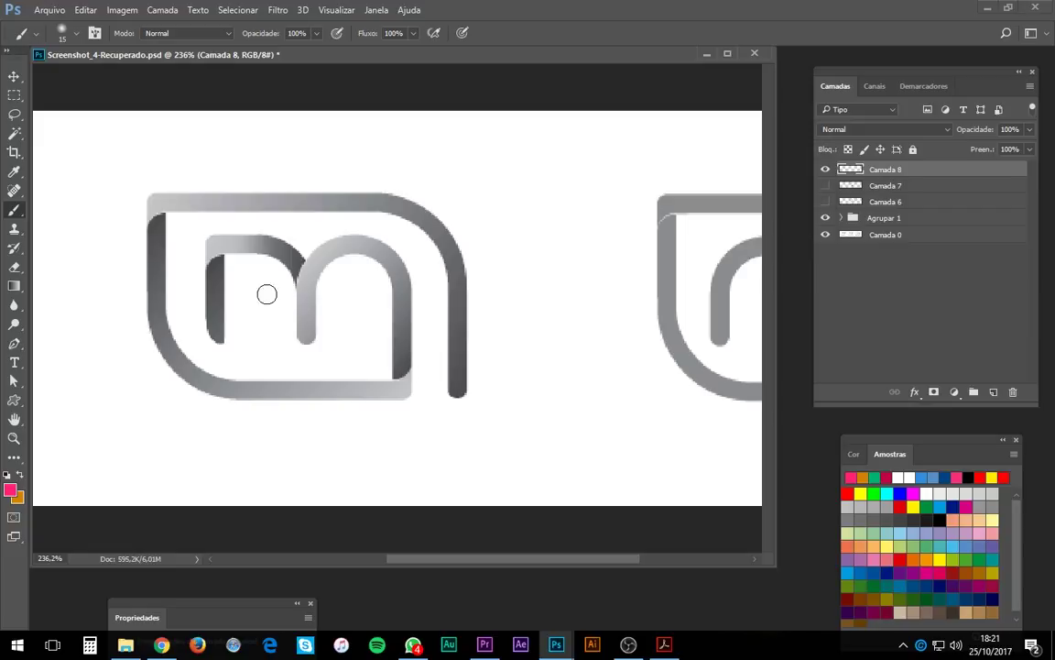
{"action": "left_click", "coordinate": [826, 217]}
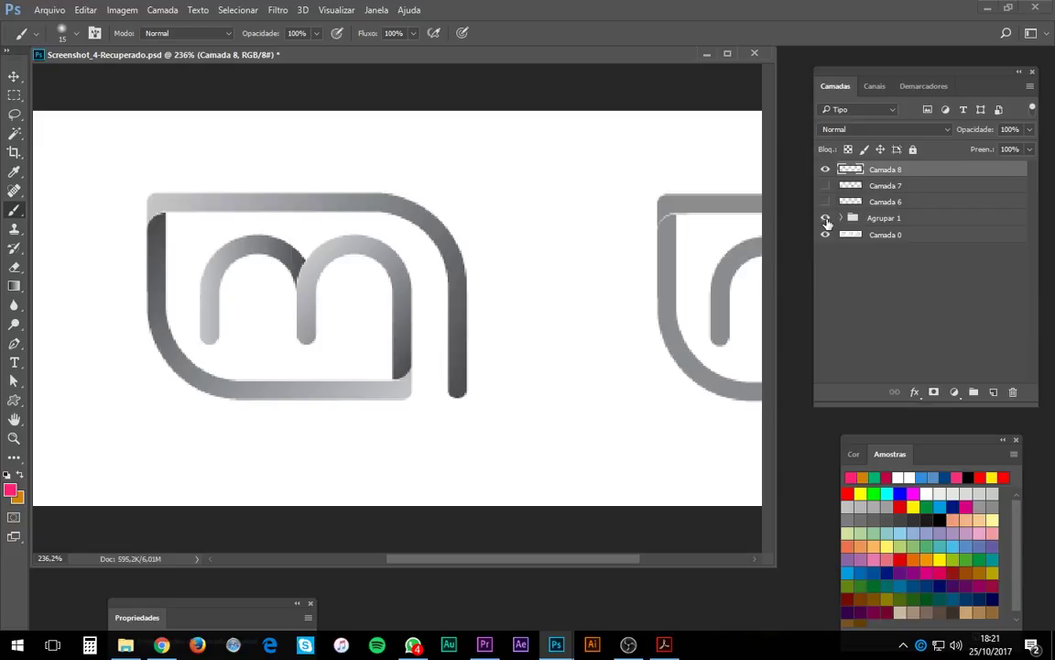
{"action": "left_click", "coordinate": [825, 218]}
{"action": "left_click", "coordinate": [826, 218]}
{"action": "left_click", "coordinate": [825, 218]}
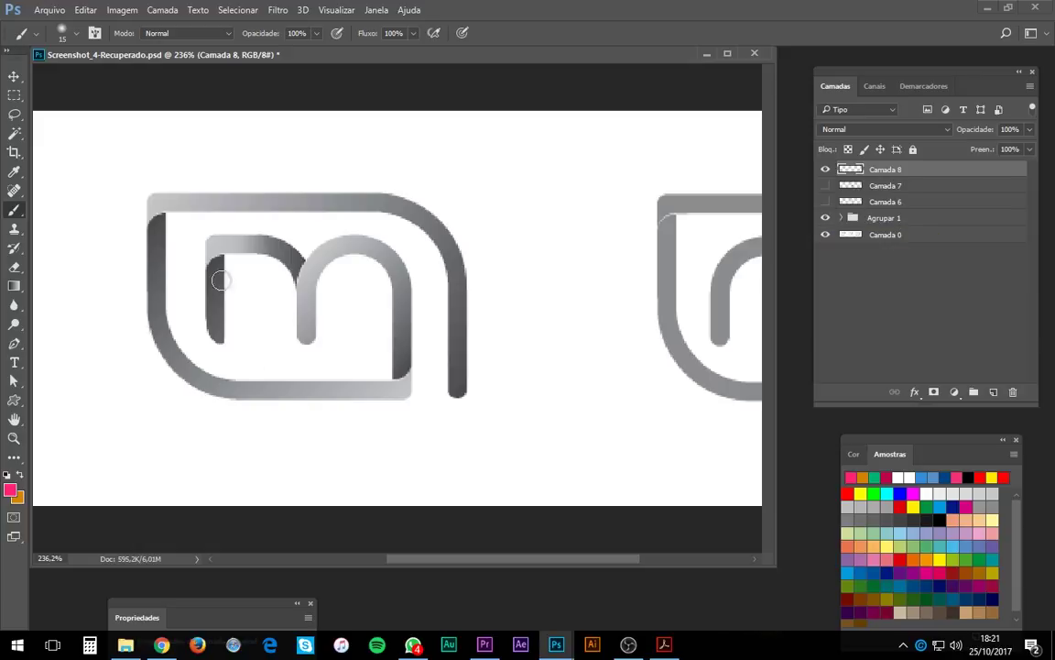
Show the rulers and place guides at the m's top and left edge, compare the rounded m with Agrupar 1, and hide the guides.
{"action": "key", "text": "ctrl+r"}
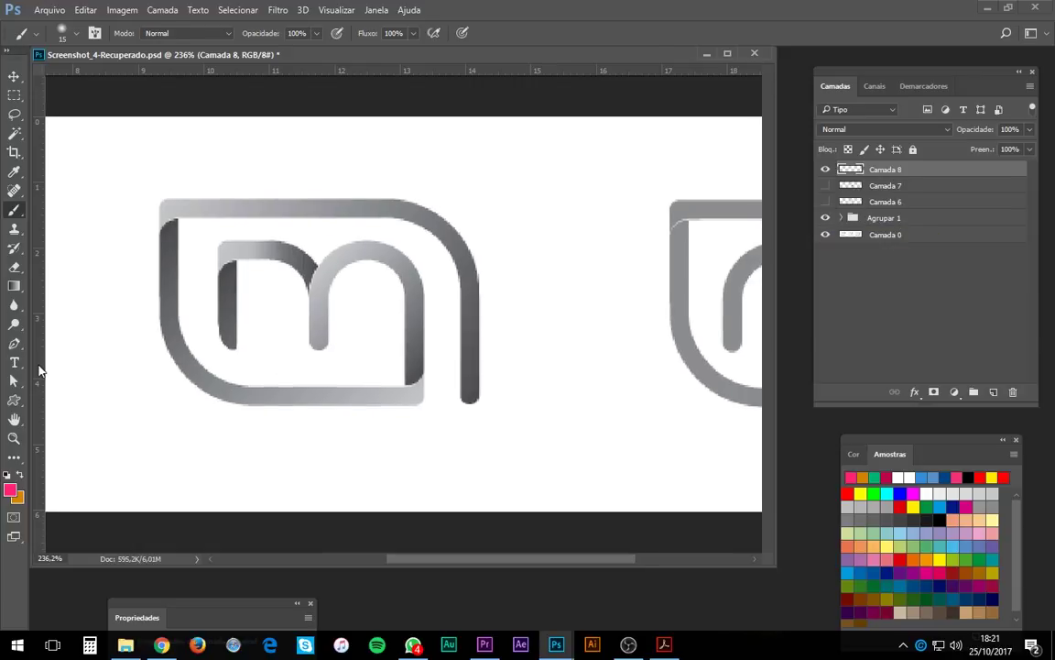
{"action": "mouse_move", "coordinate": [38, 334]}
{"action": "left_mouse_down"}
{"action": "mouse_move", "coordinate": [219, 375]}
{"action": "mouse_move", "coordinate": [36, 385]}
{"action": "left_mouse_up"}
{"action": "key", "text": "v"}
{"action": "left_click", "coordinate": [825, 219]}
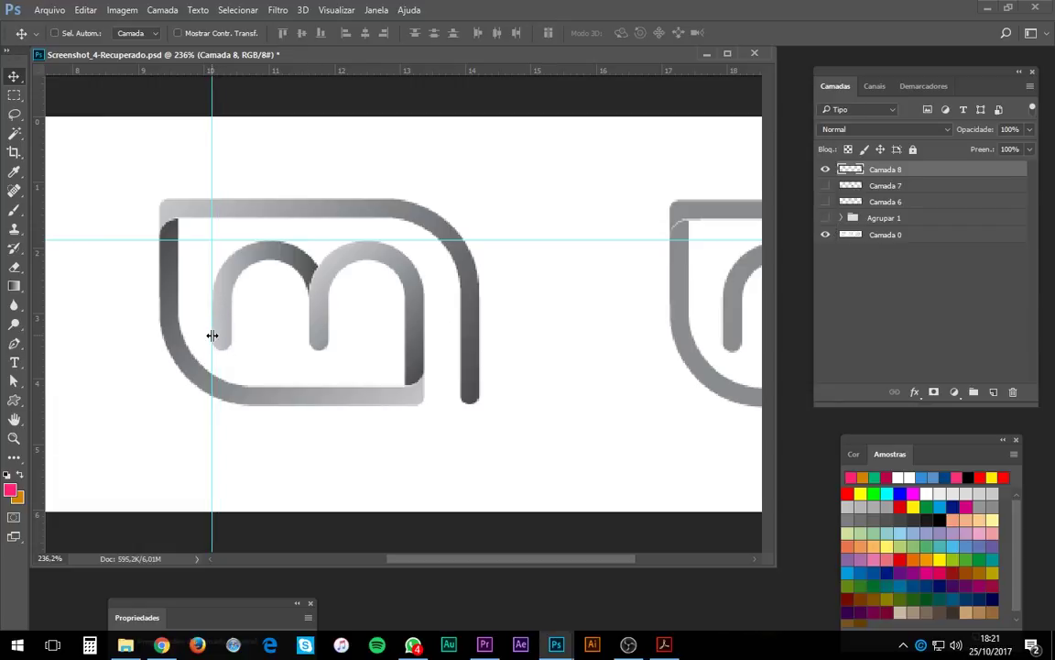
{"action": "left_click", "coordinate": [825, 219]}
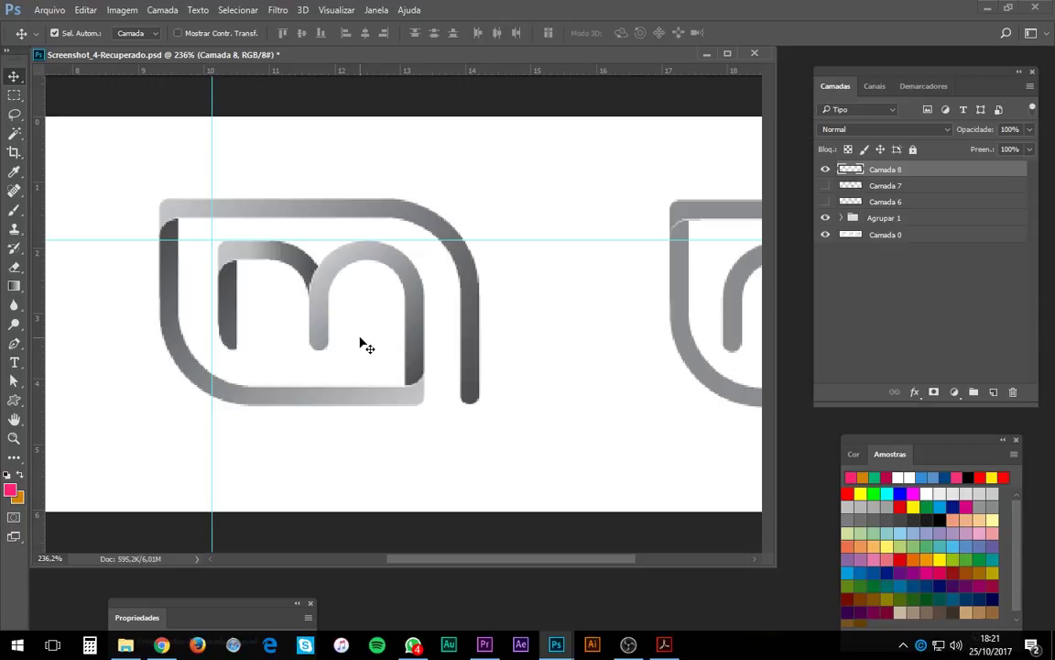
{"action": "key", "text": "ctrl+semicolon"}
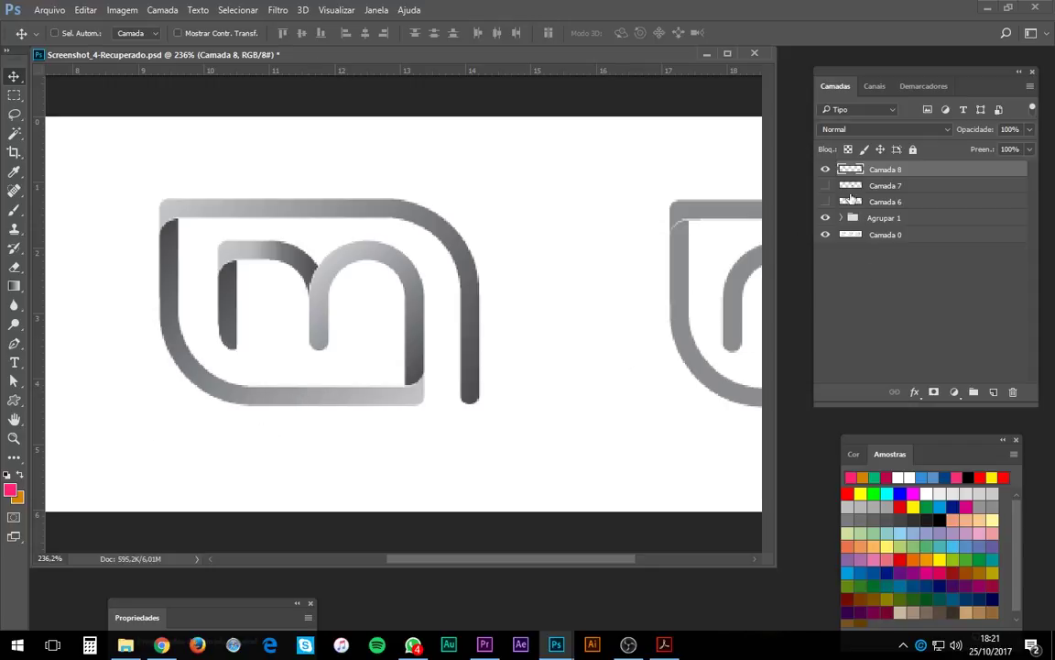
Switch to the Brush tool and reduce the brush size to 5 px.
{"action": "key", "text": "b"}
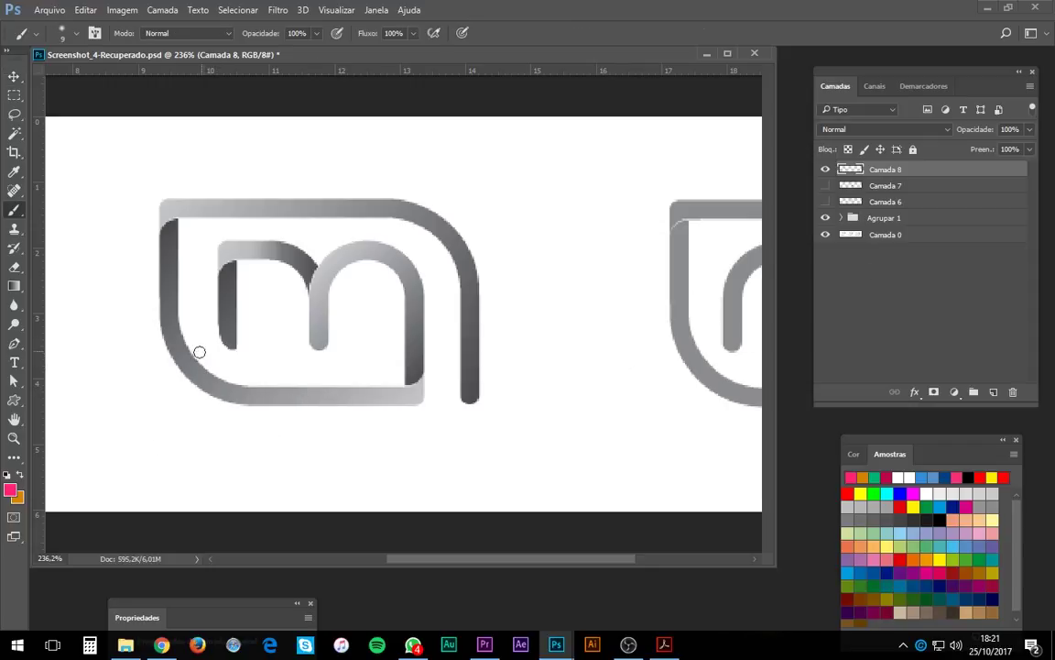
{"action": "key", "text": "bracketleft"}
{"action": "key", "text": "bracketleft"}
{"action": "key", "text": "bracketleft"}
{"action": "key", "text": "bracketleft"}
{"action": "key", "text": "bracketleft"}
{"action": "key", "text": "bracketleft"}
Try pink gap markers between the m and the frame's lower-left and upper-right curves, hide Agrupar 1 and undo the markers.
{"action": "mouse_move", "coordinate": [228, 347]}
{"action": "left_mouse_down"}
{"action": "mouse_move", "coordinate": [197, 359]}
{"action": "mouse_move", "coordinate": [214, 370]}
{"action": "mouse_move", "coordinate": [239, 356]}
{"action": "left_mouse_up"}
{"action": "mouse_move", "coordinate": [403, 253]}
{"action": "left_mouse_down"}
{"action": "mouse_move", "coordinate": [406, 262]}
{"action": "mouse_move", "coordinate": [430, 234]}
{"action": "mouse_move", "coordinate": [438, 245]}
{"action": "left_mouse_up"}
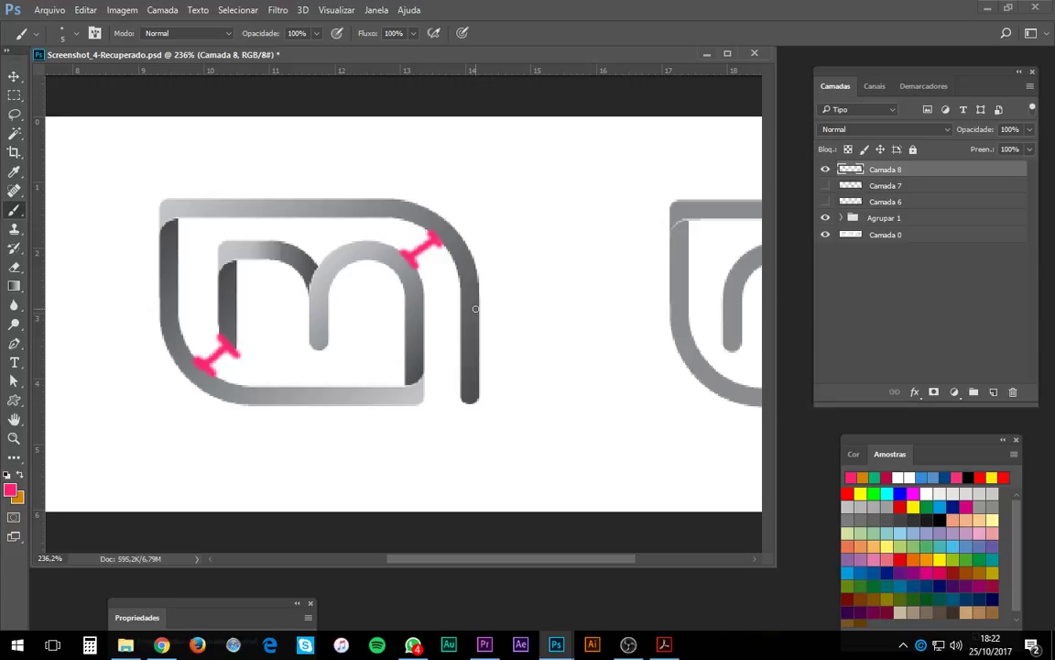
{"action": "left_click", "coordinate": [825, 218]}
{"action": "key", "text": "ctrl+alt+z"}
{"action": "key", "text": "ctrl+alt+z"}
{"action": "key", "text": "ctrl+alt+z"}
{"action": "key", "text": "ctrl+alt+z"}
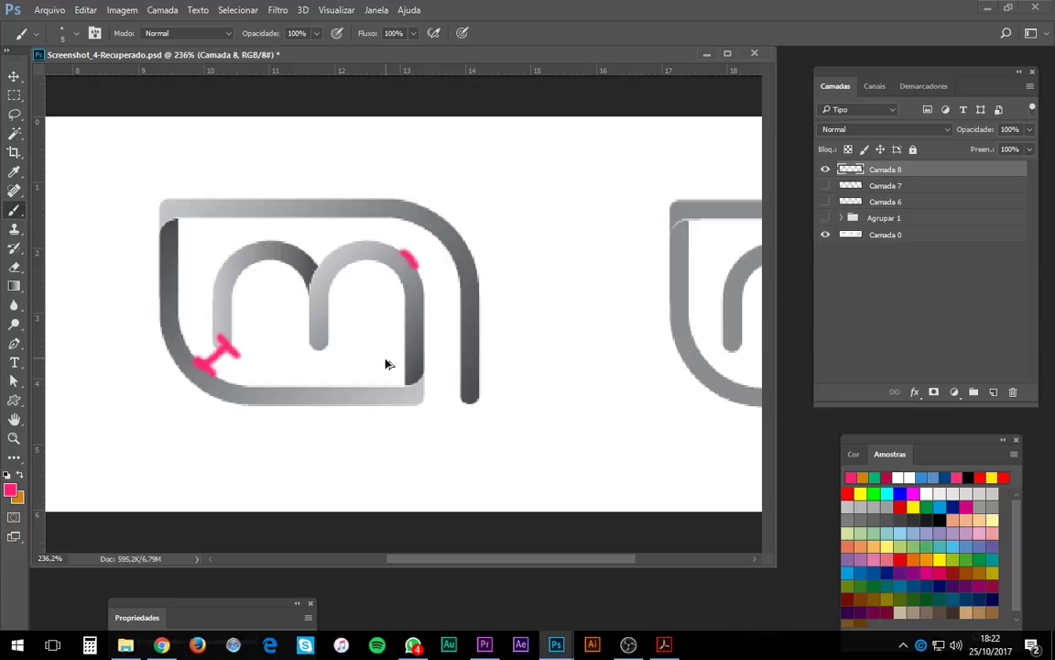
{"action": "key", "text": "ctrl+alt+z"}
{"action": "key", "text": "ctrl+alt+z"}
Try pink strokes in the lower-left gap and a wavy line through the upper-right gap between m and frame, undoing them.
{"action": "left_click_drag", "start_coordinate": [218, 347], "coordinate": [196, 361]}
{"action": "key", "text": "ctrl+alt+z"}
{"action": "key", "text": "ctrl+alt+z"}
{"action": "key", "text": "ctrl+alt+z"}
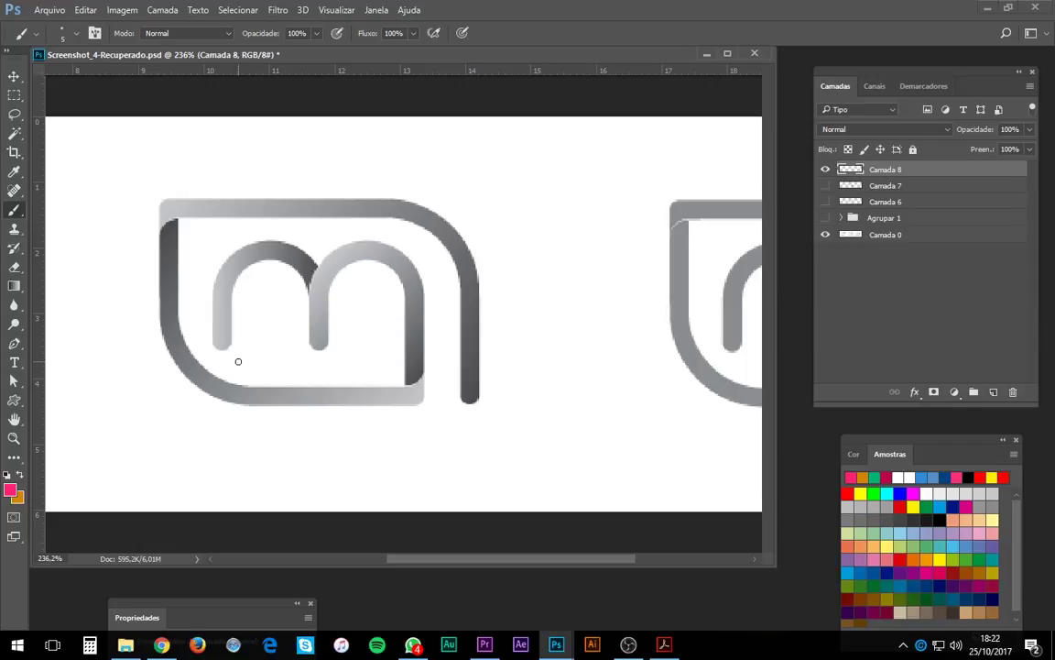
{"action": "mouse_move", "coordinate": [368, 236]}
{"action": "left_mouse_down"}
{"action": "mouse_move", "coordinate": [396, 222]}
{"action": "mouse_move", "coordinate": [414, 235]}
{"action": "mouse_move", "coordinate": [413, 261]}
{"action": "mouse_move", "coordinate": [456, 269]}
{"action": "mouse_move", "coordinate": [428, 292]}
{"action": "mouse_move", "coordinate": [456, 315]}
{"action": "left_mouse_up"}
{"action": "mouse_move", "coordinate": [195, 347]}
{"action": "left_mouse_down"}
{"action": "mouse_move", "coordinate": [225, 347]}
{"action": "mouse_move", "coordinate": [225, 383]}
{"action": "left_mouse_up"}
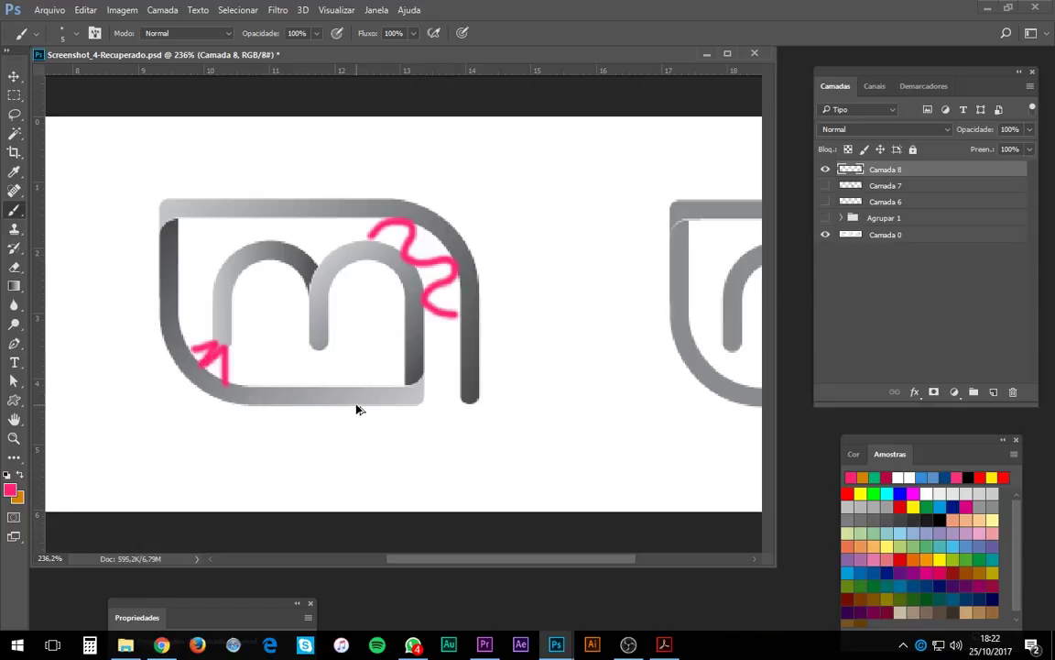
{"action": "key", "text": "ctrl+alt+z"}
{"action": "key", "text": "ctrl+alt+z"}
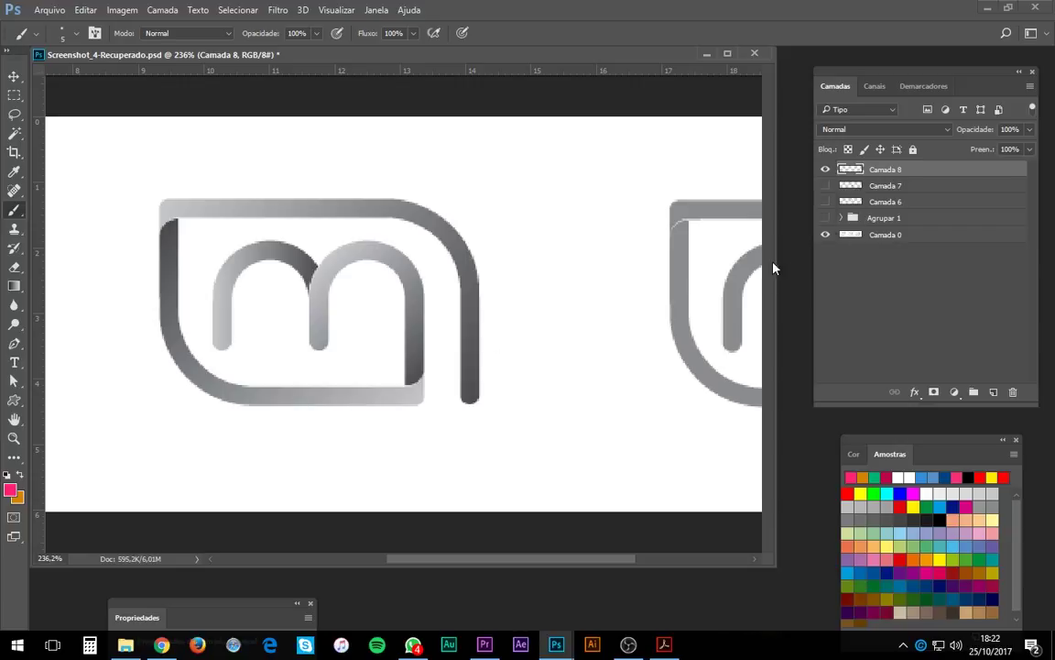
Try a squared pink stroke over the m's left arch, circles around the logo's corners and a diagonal line, undoing them all.
{"action": "mouse_move", "coordinate": [277, 249]}
{"action": "left_mouse_down"}
{"action": "mouse_move", "coordinate": [220, 251]}
{"action": "mouse_move", "coordinate": [220, 322]}
{"action": "left_mouse_up"}
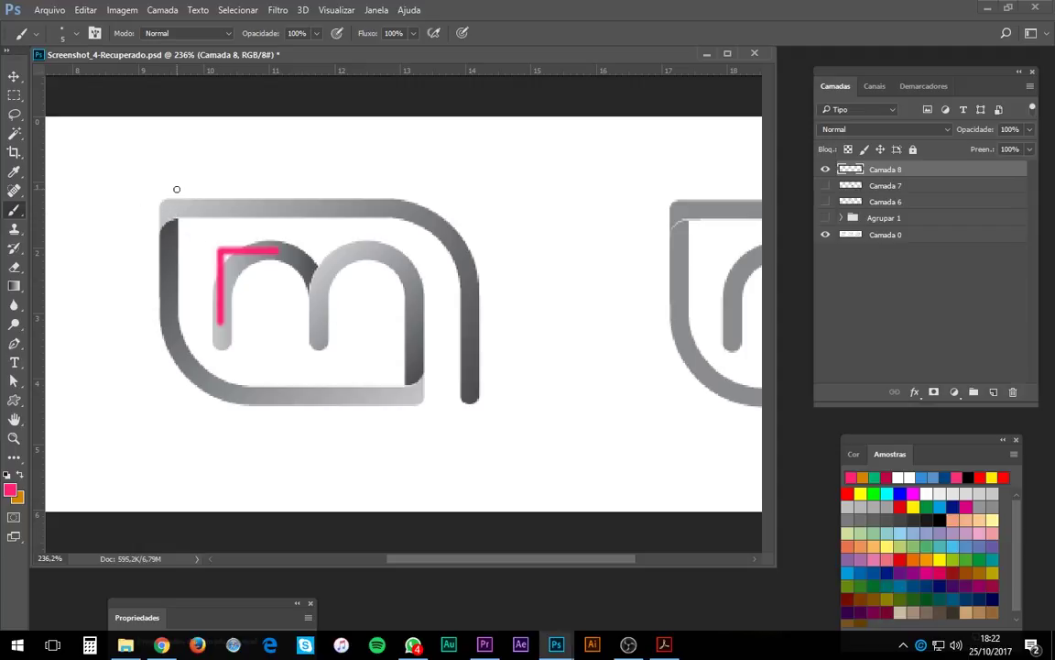
{"action": "mouse_move", "coordinate": [175, 188]}
{"action": "left_mouse_down"}
{"action": "mouse_move", "coordinate": [151, 227]}
{"action": "mouse_move", "coordinate": [180, 237]}
{"action": "mouse_move", "coordinate": [190, 182]}
{"action": "left_mouse_up"}
{"action": "mouse_move", "coordinate": [231, 231]}
{"action": "left_mouse_down"}
{"action": "mouse_move", "coordinate": [201, 252]}
{"action": "mouse_move", "coordinate": [238, 280]}
{"action": "mouse_move", "coordinate": [234, 231]}
{"action": "left_mouse_up"}
{"action": "mouse_move", "coordinate": [429, 362]}
{"action": "left_mouse_down"}
{"action": "mouse_move", "coordinate": [404, 410]}
{"action": "mouse_move", "coordinate": [427, 372]}
{"action": "mouse_move", "coordinate": [456, 378]}
{"action": "mouse_move", "coordinate": [451, 410]}
{"action": "mouse_move", "coordinate": [496, 399]}
{"action": "mouse_move", "coordinate": [471, 370]}
{"action": "left_mouse_up"}
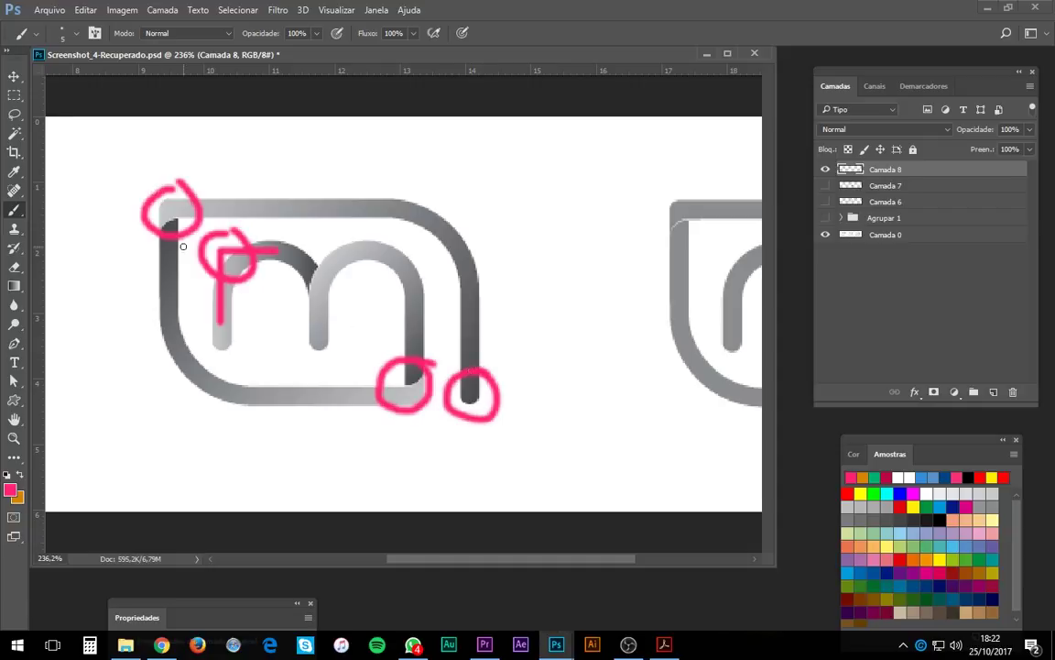
{"action": "left_click_drag", "start_coordinate": [87, 145], "coordinate": [535, 458]}
{"action": "key", "text": "ctrl+alt+z"}
{"action": "key", "text": "ctrl+alt+z"}
{"action": "key", "text": "ctrl+alt+z"}
{"action": "key", "text": "ctrl+alt+z"}
{"action": "key", "text": "ctrl+alt+z"}
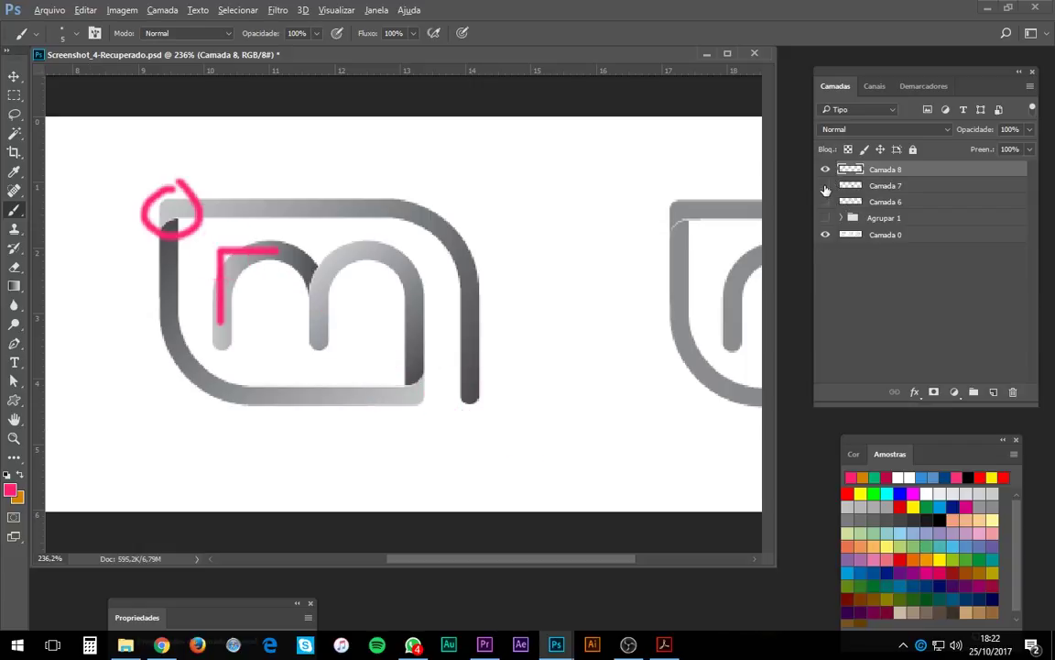
{"action": "key", "text": "ctrl+alt+z"}
{"action": "key", "text": "ctrl+alt+z"}
Show Camada 7 and mark the frame's and m's square corners in pink, plus a straight diagonal from upper left to lower right.
{"action": "left_click", "coordinate": [824, 186]}
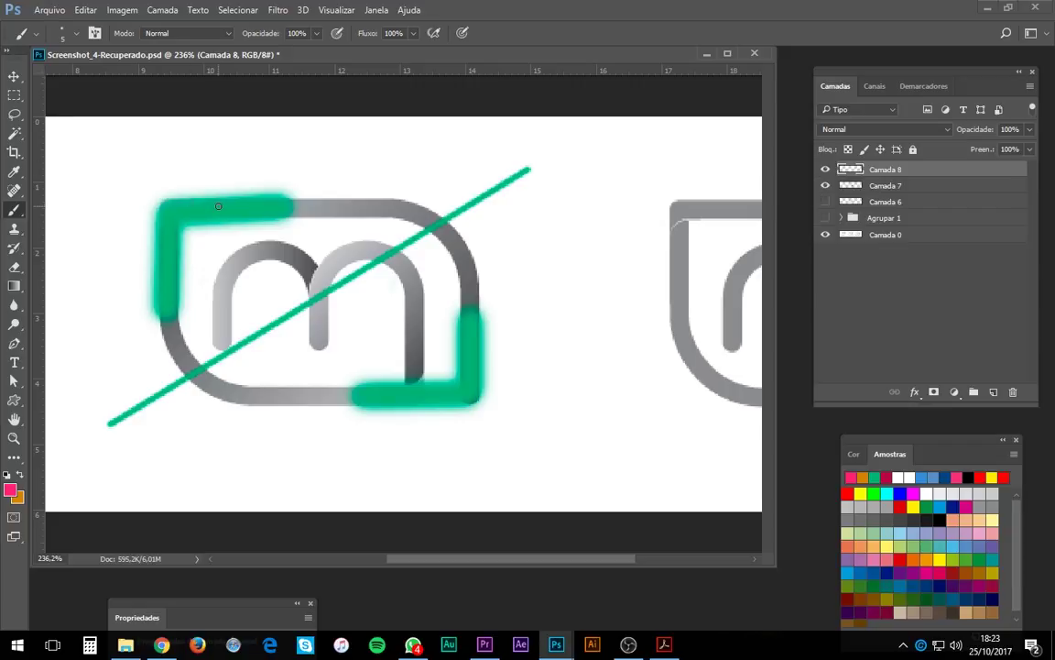
{"action": "mouse_move", "coordinate": [220, 205]}
{"action": "left_mouse_down"}
{"action": "mouse_move", "coordinate": [169, 204]}
{"action": "mouse_move", "coordinate": [169, 253]}
{"action": "left_mouse_up"}
{"action": "mouse_move", "coordinate": [470, 343]}
{"action": "left_mouse_down"}
{"action": "mouse_move", "coordinate": [472, 396]}
{"action": "mouse_move", "coordinate": [403, 395]}
{"action": "left_mouse_up"}
{"action": "mouse_move", "coordinate": [418, 346]}
{"action": "left_mouse_down"}
{"action": "mouse_move", "coordinate": [418, 386]}
{"action": "mouse_move", "coordinate": [377, 388]}
{"action": "left_mouse_up"}
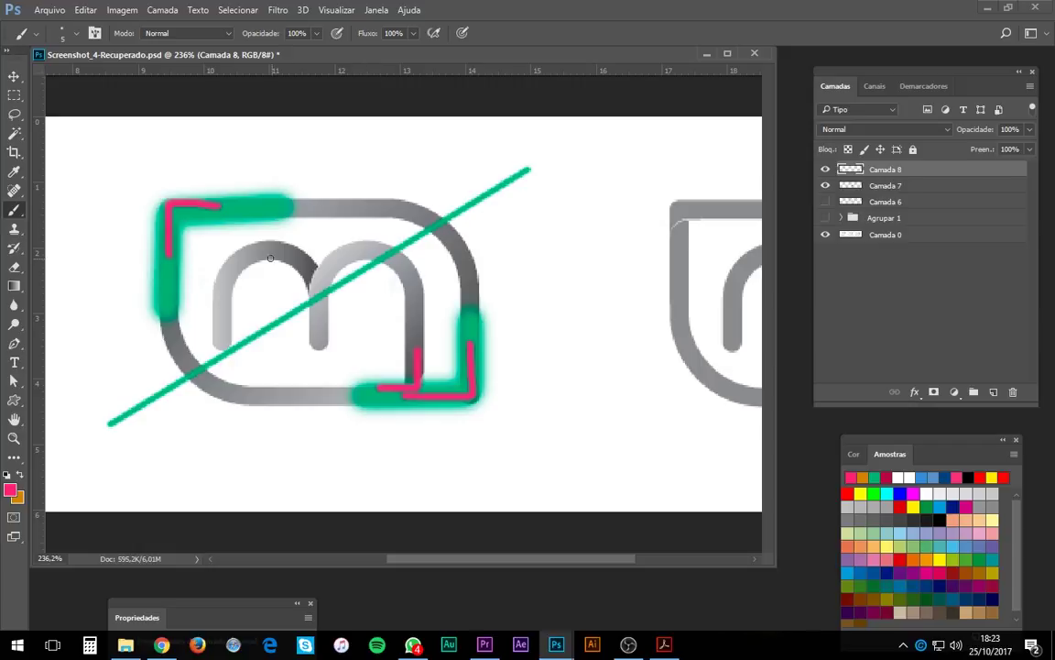
{"action": "mouse_move", "coordinate": [262, 253]}
{"action": "left_mouse_down"}
{"action": "mouse_move", "coordinate": [225, 251]}
{"action": "mouse_move", "coordinate": [227, 309]}
{"action": "left_mouse_up"}
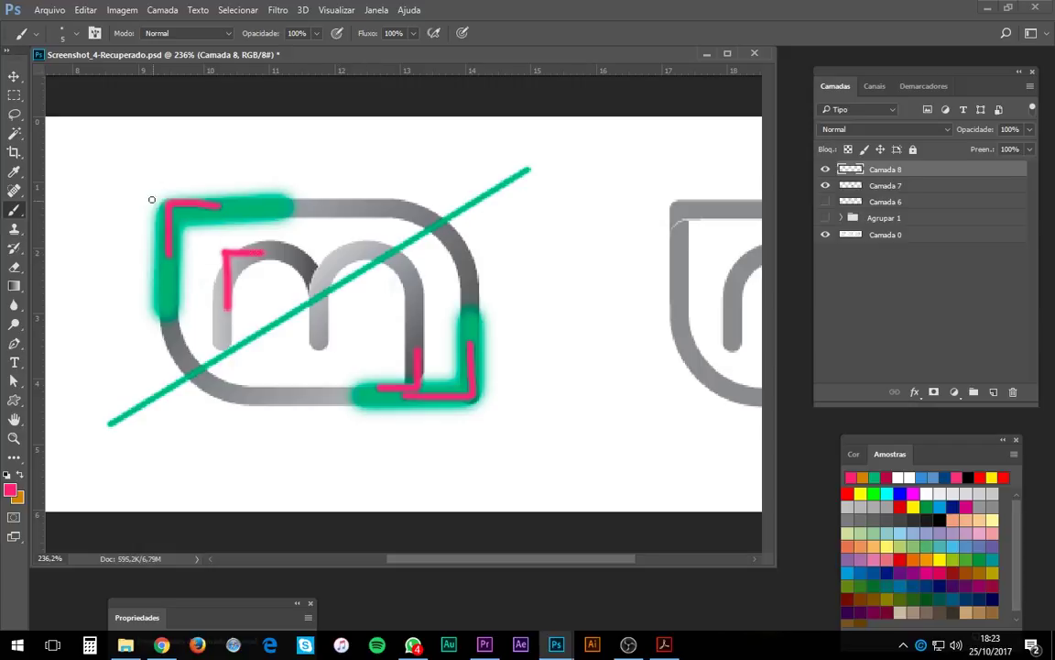
{"action": "left_click", "coordinate": [129, 172]}
{"action": "left_click", "coordinate": [542, 449], "text": "shift"}
Undo the pink corner strokes and the diagonal line, and hide Camada 7.
{"action": "key", "text": "ctrl+alt+z"}
{"action": "key", "text": "ctrl+alt+z"}
{"action": "key", "text": "ctrl+alt+z"}
{"action": "key", "text": "ctrl+alt+z"}
{"action": "key", "text": "ctrl+alt+z"}
{"action": "key", "text": "ctrl+alt+z"}
{"action": "key", "text": "ctrl+alt+z"}
{"action": "key", "text": "ctrl+alt+z"}
{"action": "key", "text": "ctrl+alt+z"}
{"action": "key", "text": "ctrl+alt+z"}
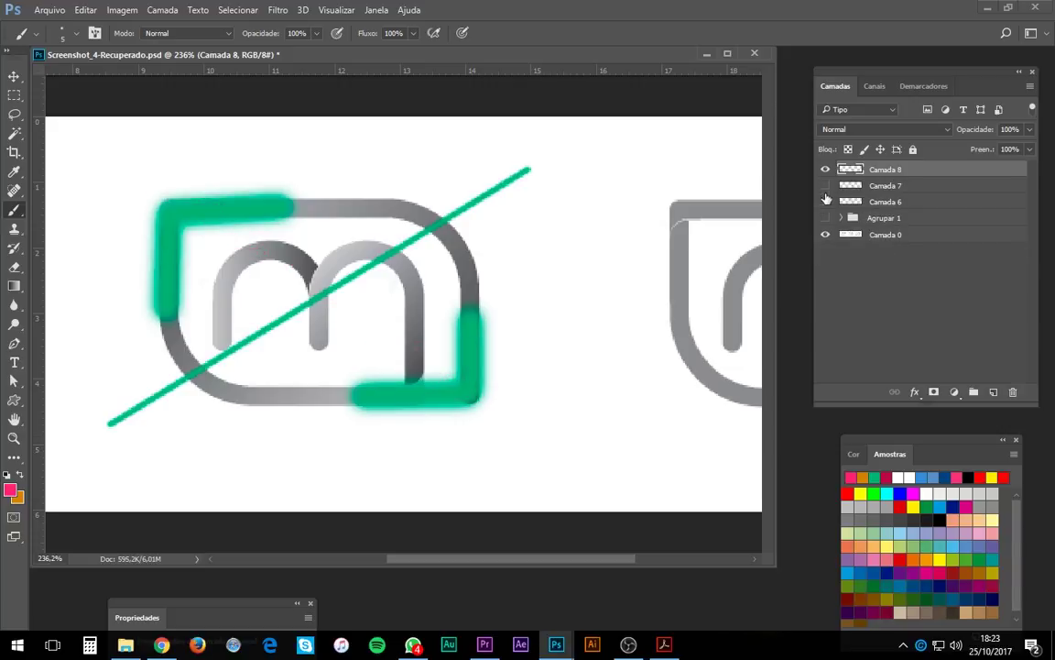
{"action": "key", "text": "ctrl+alt+z"}
Try pink strokes at the frame's lower-left curve and above the m's right arch, undoing both.
{"action": "mouse_move", "coordinate": [196, 357]}
{"action": "left_mouse_down"}
{"action": "mouse_move", "coordinate": [225, 356]}
{"action": "mouse_move", "coordinate": [228, 381]}
{"action": "mouse_move", "coordinate": [213, 344]}
{"action": "mouse_move", "coordinate": [172, 341]}
{"action": "left_mouse_up"}
{"action": "mouse_move", "coordinate": [377, 243]}
{"action": "left_mouse_down"}
{"action": "mouse_move", "coordinate": [412, 230]}
{"action": "mouse_move", "coordinate": [412, 267]}
{"action": "mouse_move", "coordinate": [435, 243]}
{"action": "left_mouse_up"}
{"action": "key", "text": "ctrl+alt+z"}
{"action": "key", "text": "ctrl+alt+z"}
{"action": "key", "text": "ctrl+alt+z"}
{"action": "key", "text": "ctrl+alt+z"}
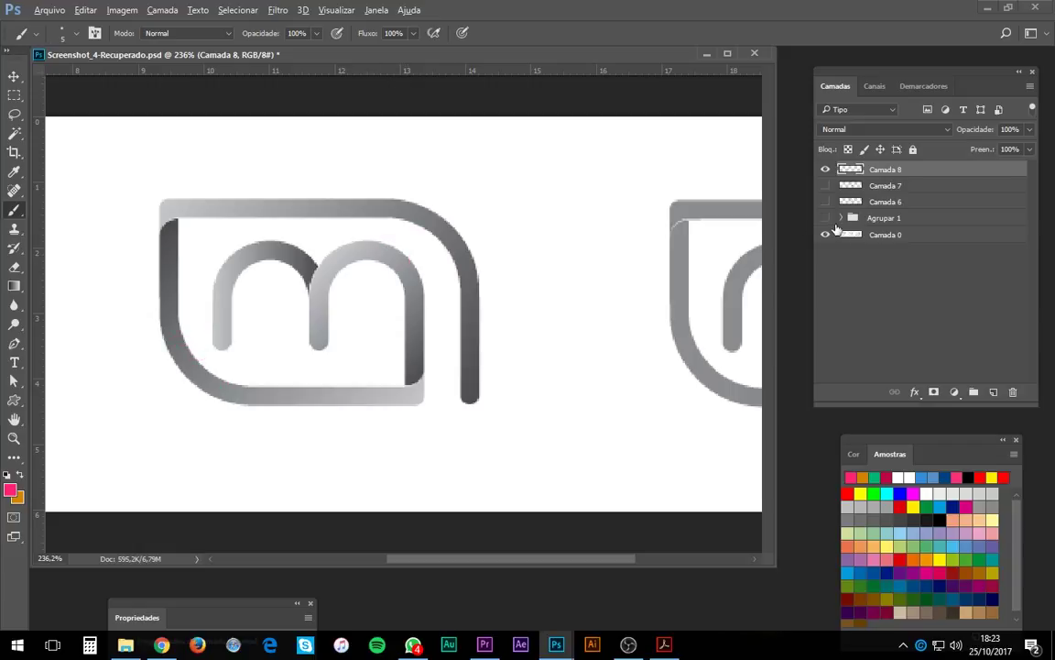
Toggle Agrupar 1 repeatedly to compare the squared and rounded left arch of the m, leaving the group shown.
{"action": "left_click", "coordinate": [826, 218]}
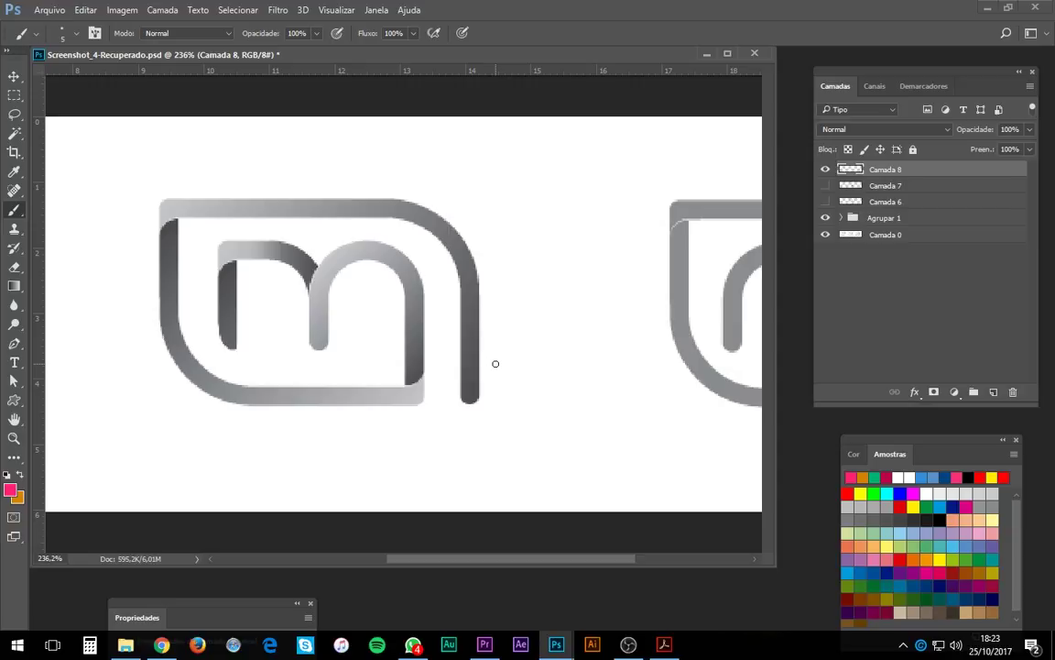
{"action": "left_click", "coordinate": [826, 218]}
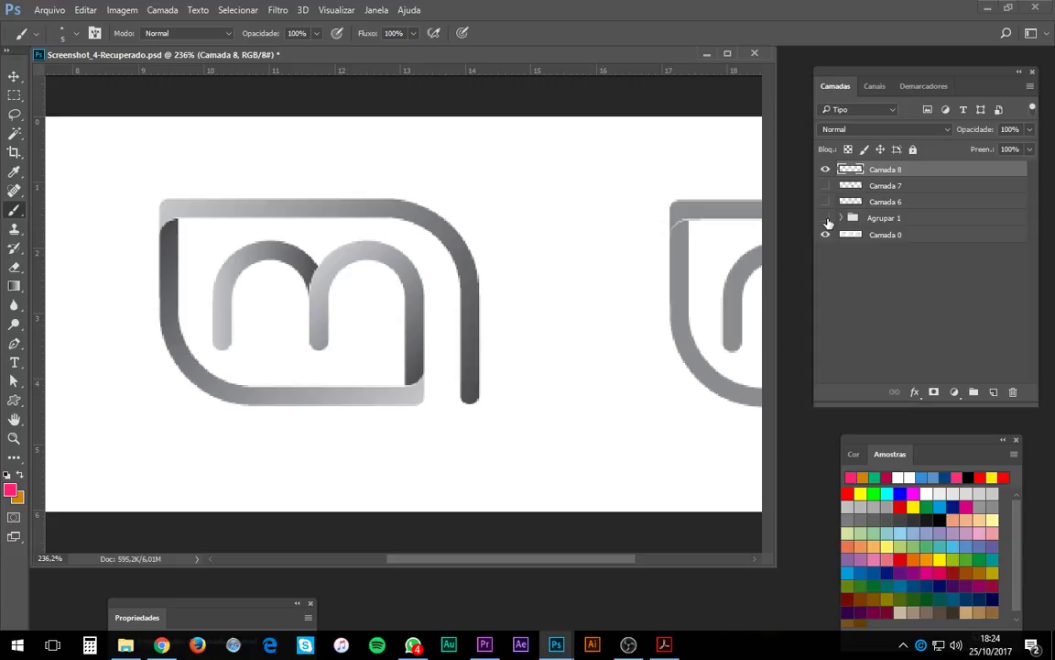
{"action": "left_click", "coordinate": [826, 219]}
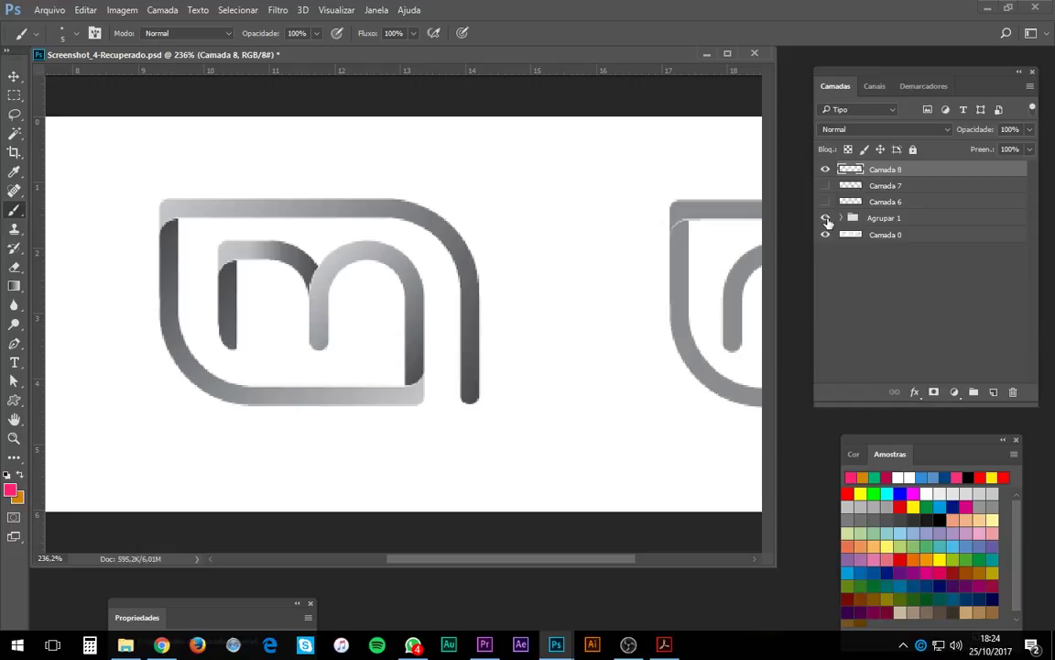
{"action": "left_click", "coordinate": [826, 220]}
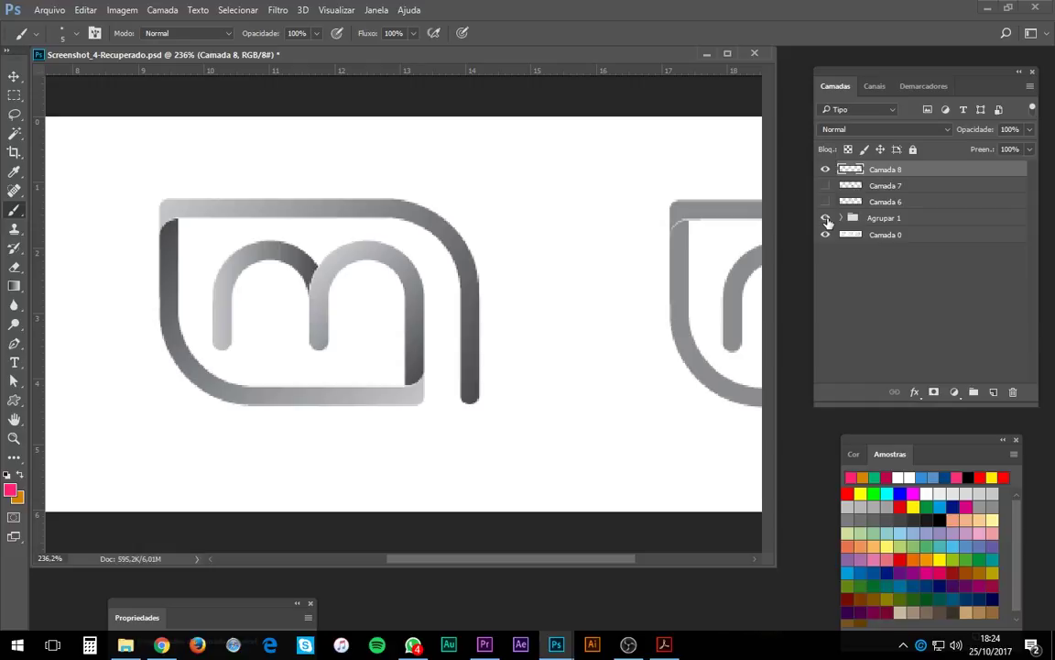
{"action": "left_click", "coordinate": [826, 219]}
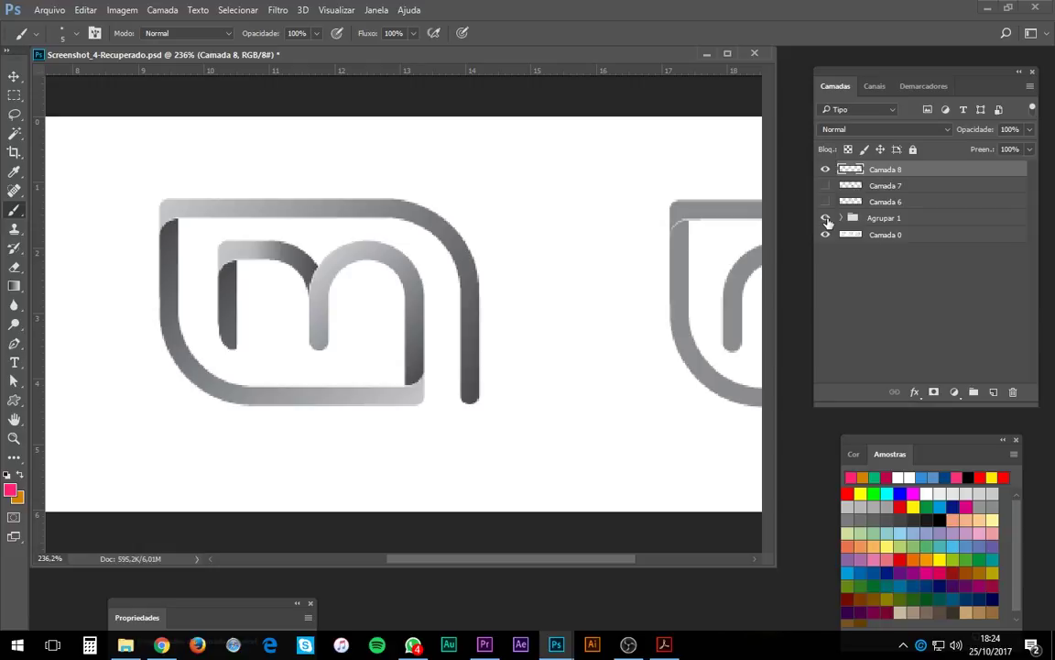
{"action": "left_click", "coordinate": [826, 220]}
{"action": "left_click", "coordinate": [826, 219]}
{"action": "left_click", "coordinate": [826, 220]}
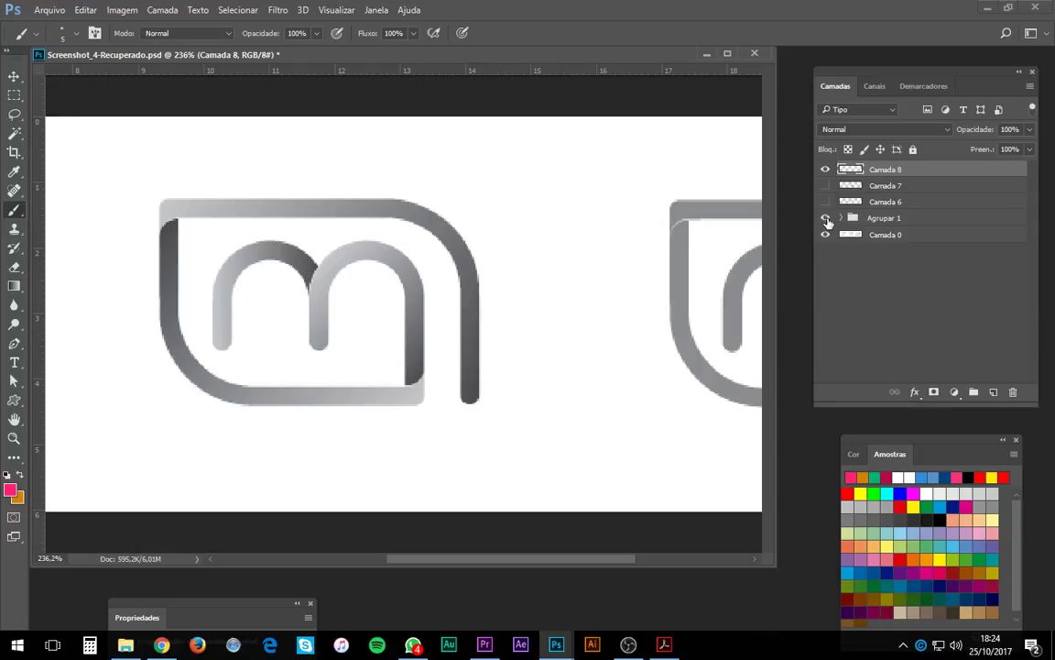
{"action": "left_click", "coordinate": [826, 220]}
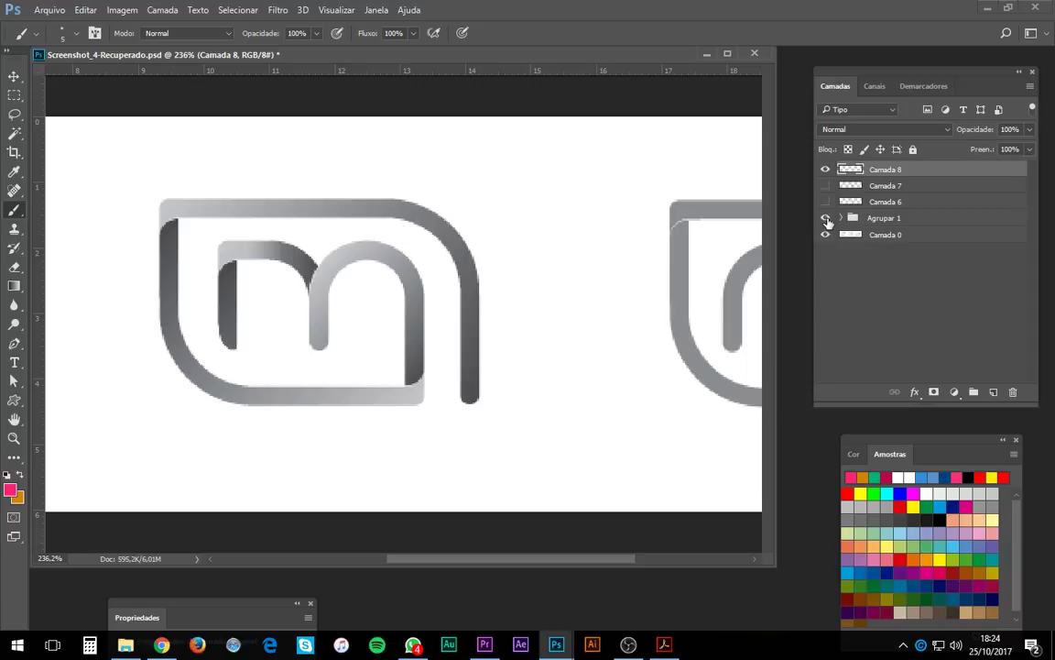
{"action": "left_click", "coordinate": [826, 220]}
{"action": "left_click", "coordinate": [827, 220]}
{"action": "left_click", "coordinate": [827, 220]}
{"action": "left_click", "coordinate": [827, 220]}
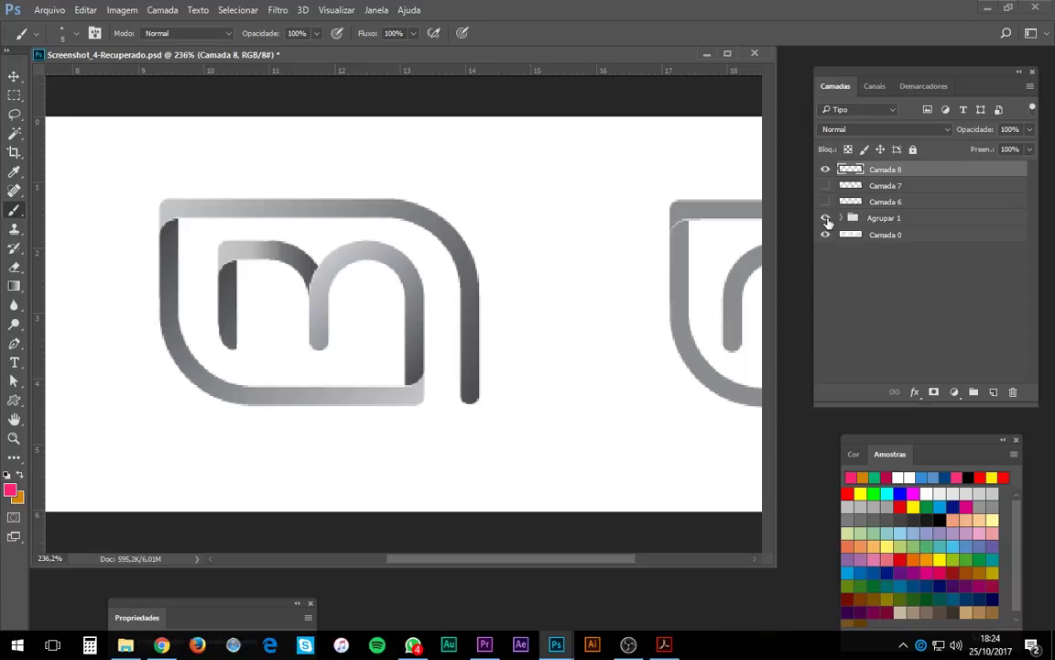